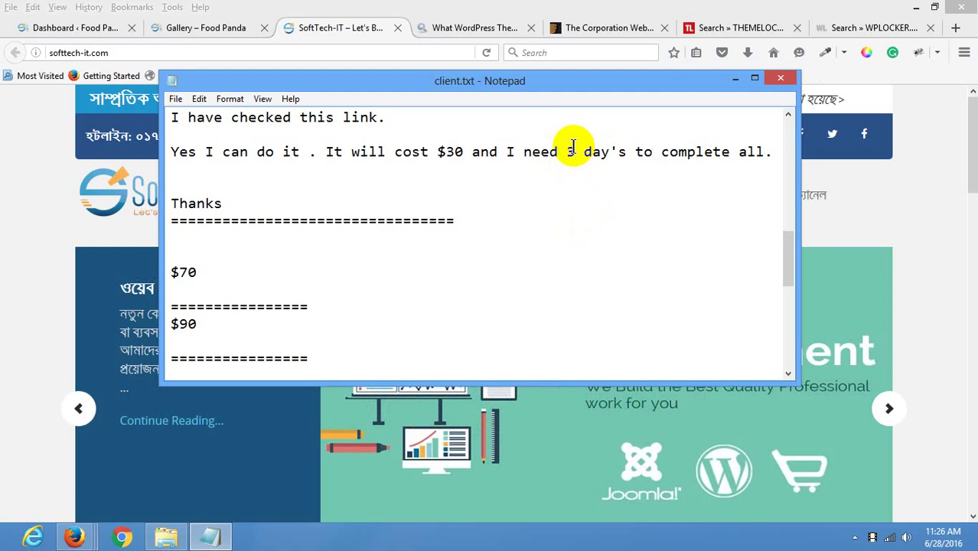
- Review the client conversation in client.txt, from the quoted prices to the request for project and cPanel details
{"action": "scroll", "coordinate": [512, 244], "scroll_direction": "down", "scroll_amount": 8}
{"action": "scroll", "coordinate": [482, 231], "scroll_direction": "up", "scroll_amount": 15}
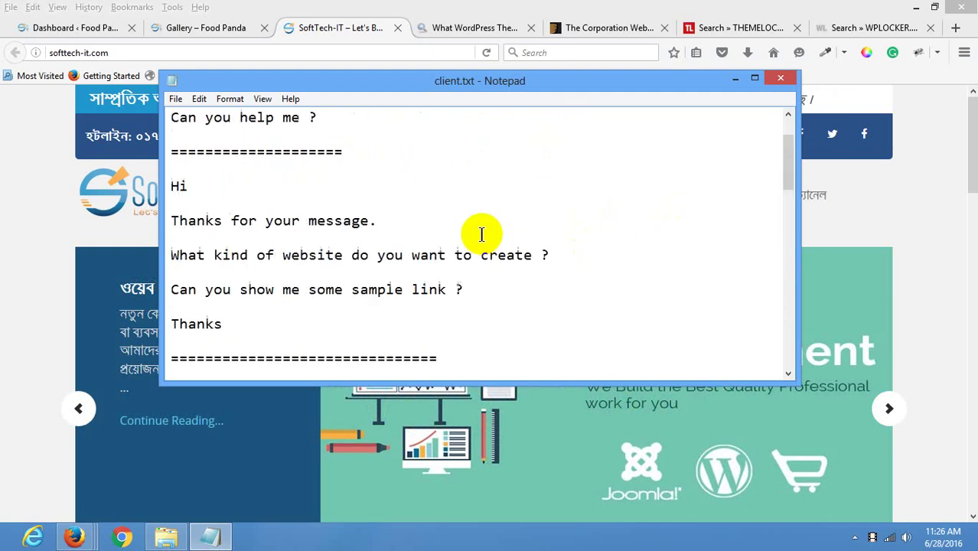
{"action": "scroll", "coordinate": [481, 234], "scroll_direction": "down", "scroll_amount": 10}
{"action": "left_click_drag", "start_coordinate": [466, 298], "coordinate": [4, 6]}
{"action": "left_click", "coordinate": [404, 273]}
{"action": "scroll", "coordinate": [645, 214], "scroll_direction": "down", "scroll_amount": 6}
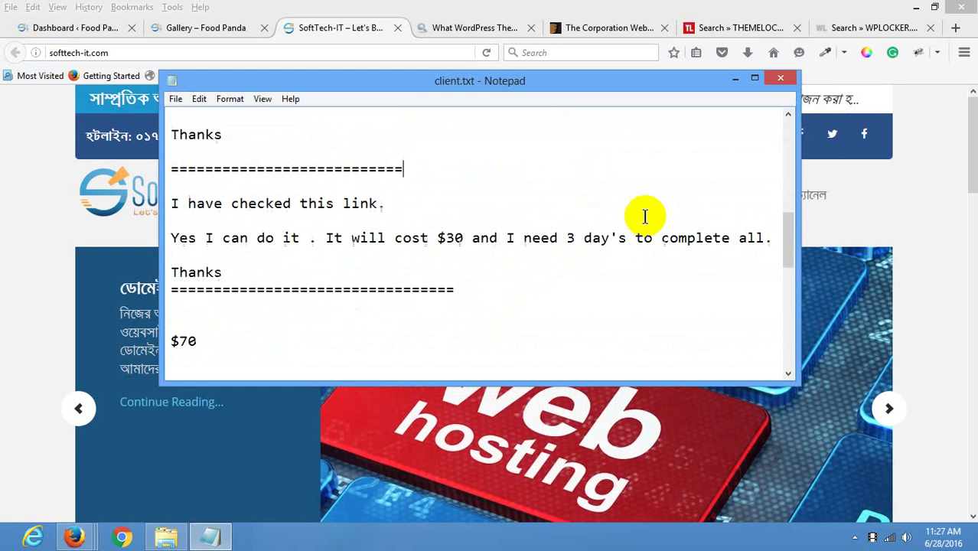
{"action": "left_click_drag", "start_coordinate": [792, 277], "coordinate": [781, 310]}
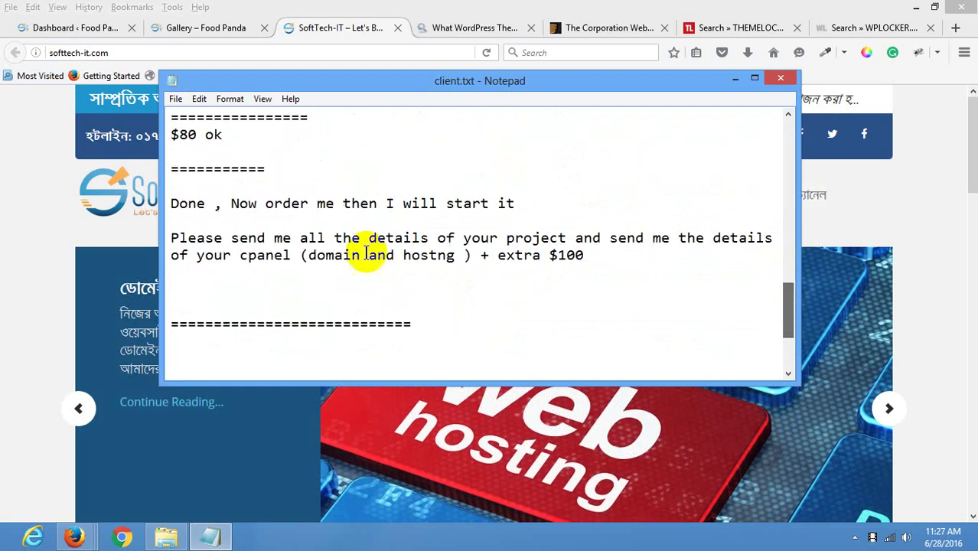
{"action": "left_click_drag", "start_coordinate": [173, 237], "coordinate": [794, 237]}
- Add the line "pages -> home, about , contact , gallery , blog , portfolio" below the last separator in client.txt
{"action": "left_click", "coordinate": [413, 324]}
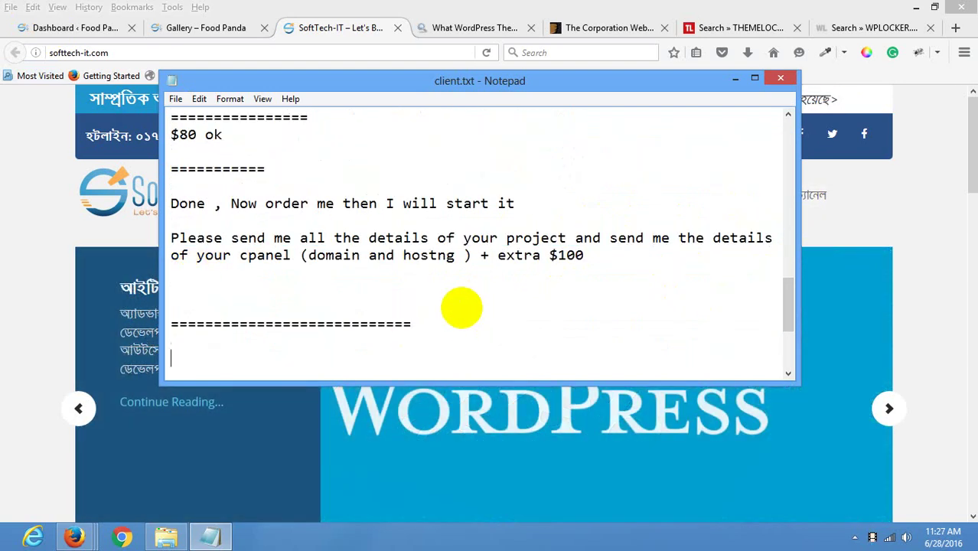
{"action": "key", "text": "Return"}
{"action": "key", "text": "Return"}
{"action": "type", "text": "pages"}
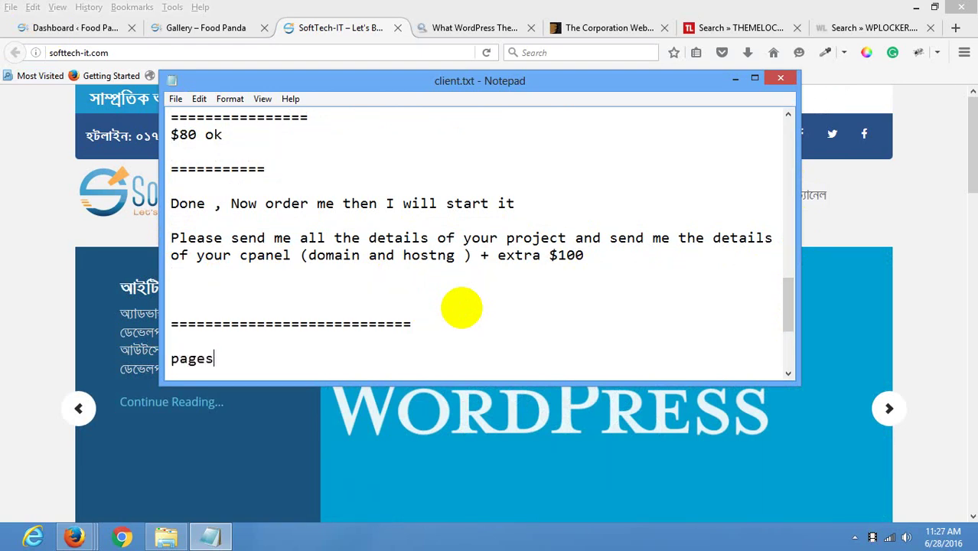
{"action": "type", "text": " -> hom"}
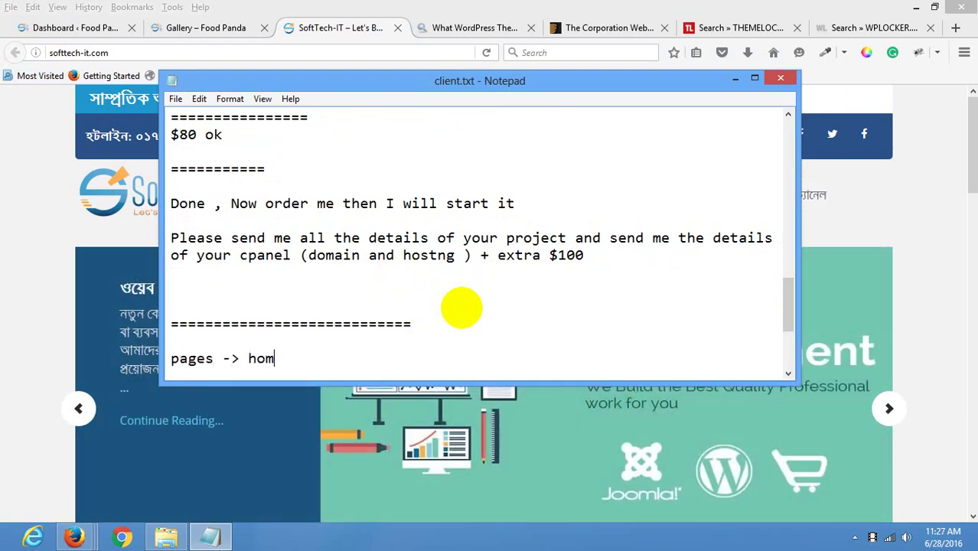
{"action": "type", "text": "e, about , contact"}
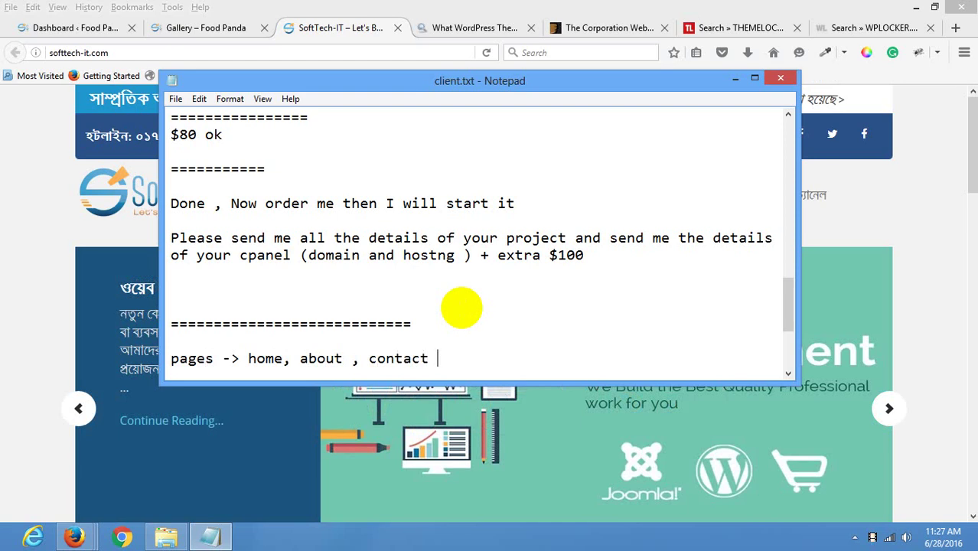
{"action": "type", "text": " , gallery ,"}
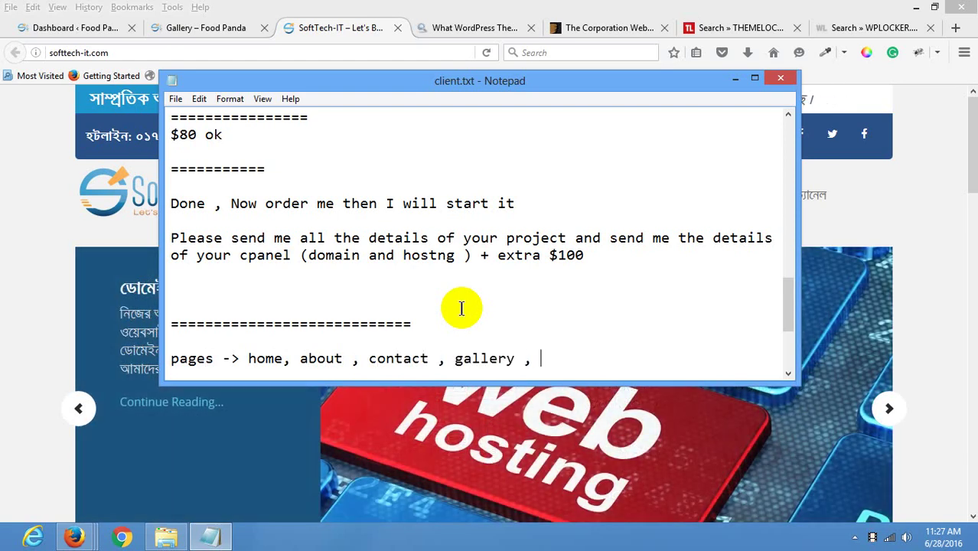
{"action": "type", "text": " blog , "}
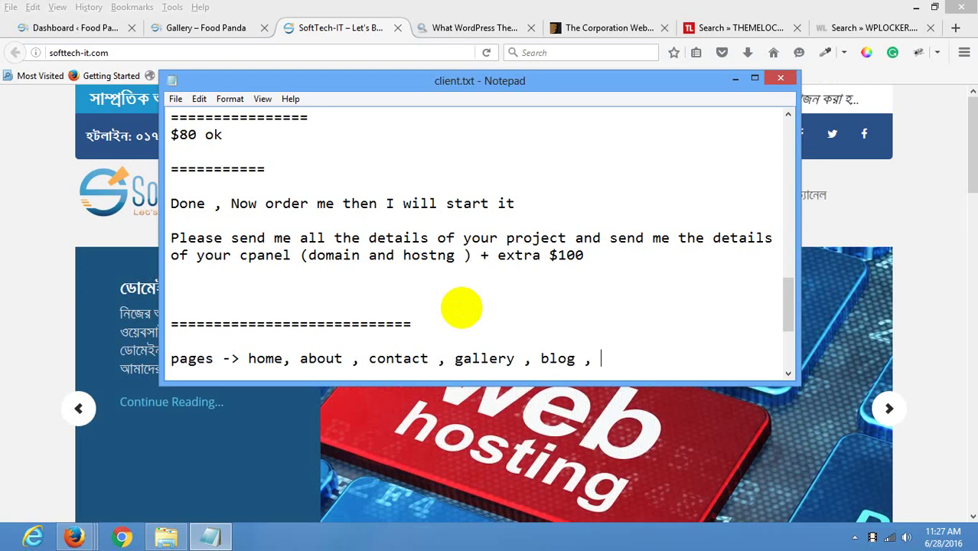
{"action": "type", "text": "portfolio"}
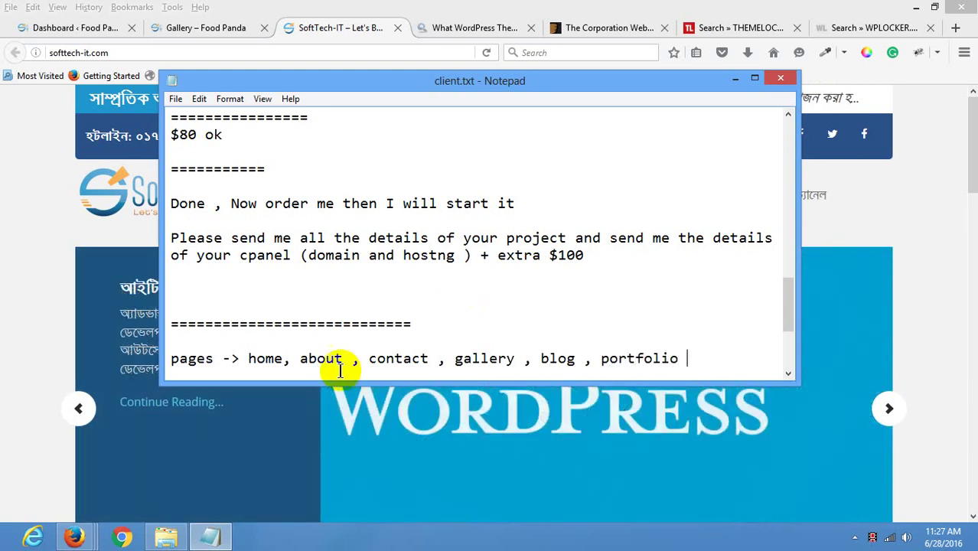
{"action": "scroll", "coordinate": [568, 300], "scroll_direction": "down", "scroll_amount": 3}
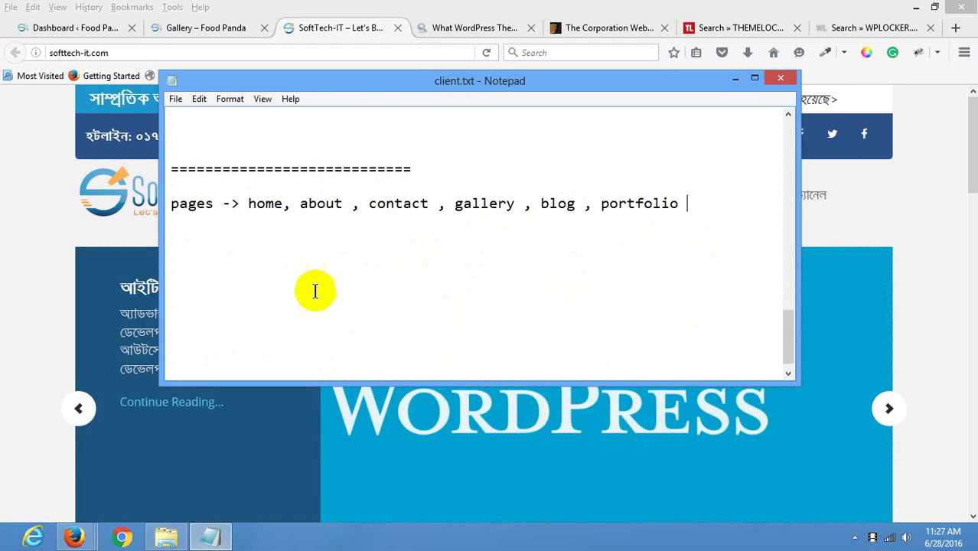
{"action": "left_click_drag", "start_coordinate": [281, 205], "coordinate": [240, 204]}
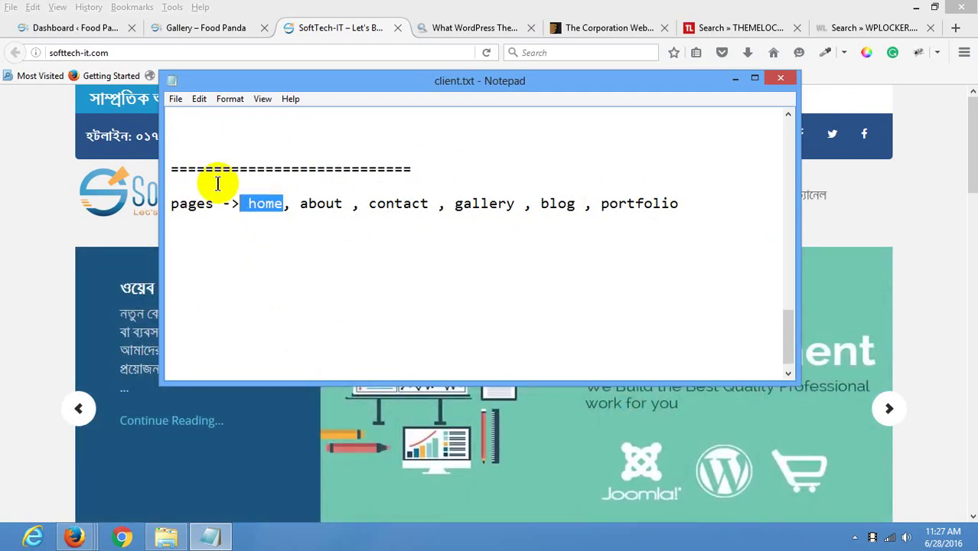
{"action": "left_click", "coordinate": [321, 219]}
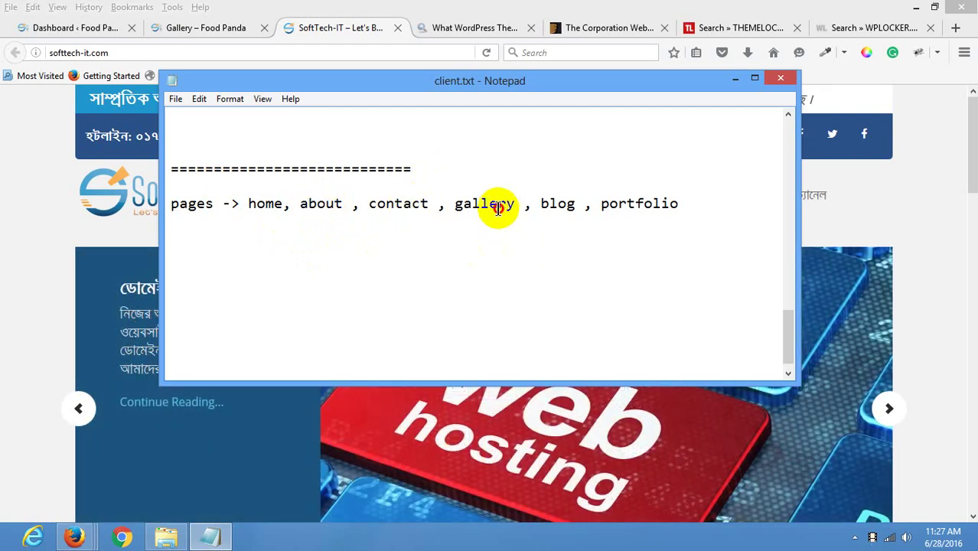
{"action": "left_click_drag", "start_coordinate": [724, 243], "coordinate": [6, 59]}
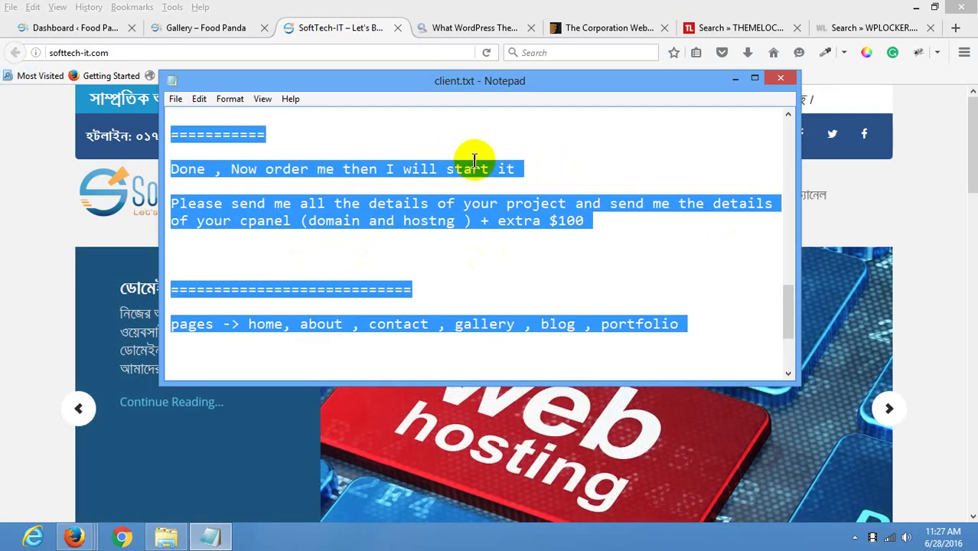
{"action": "scroll", "coordinate": [459, 161], "scroll_direction": "down", "scroll_amount": 2}
{"action": "left_click", "coordinate": [451, 193]}
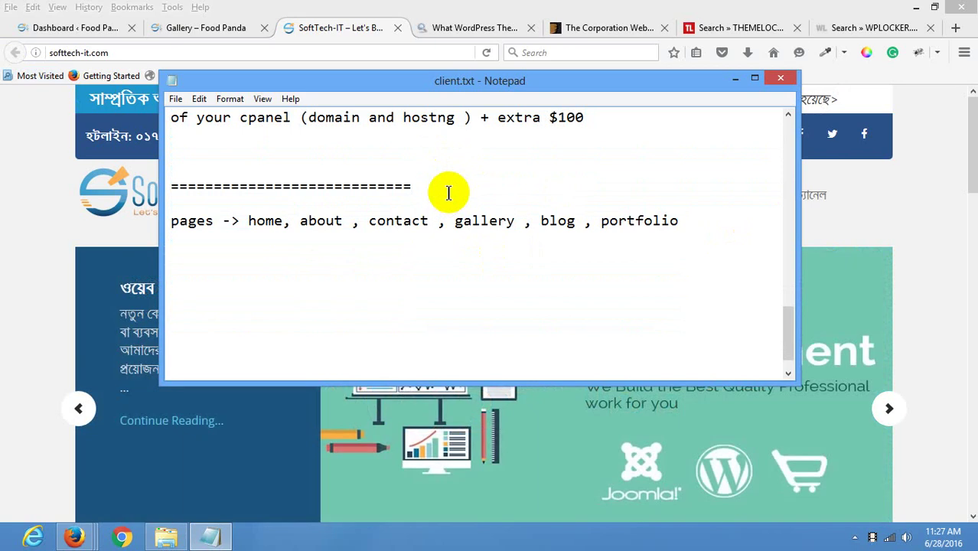
- Close the client.txt notes and every browser tab except the Food Panda WordPress dashboard
{"action": "left_click", "coordinate": [780, 78]}
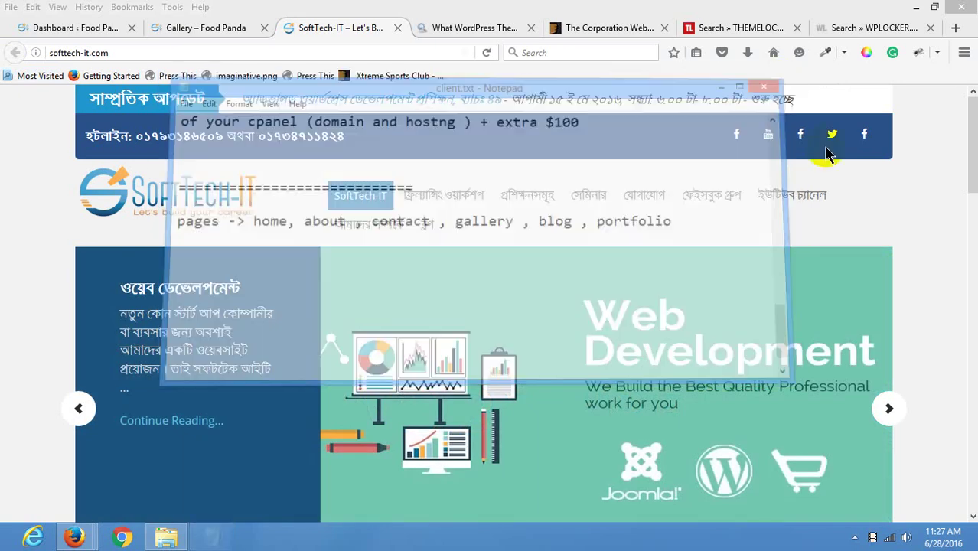
{"action": "left_click", "coordinate": [930, 28]}
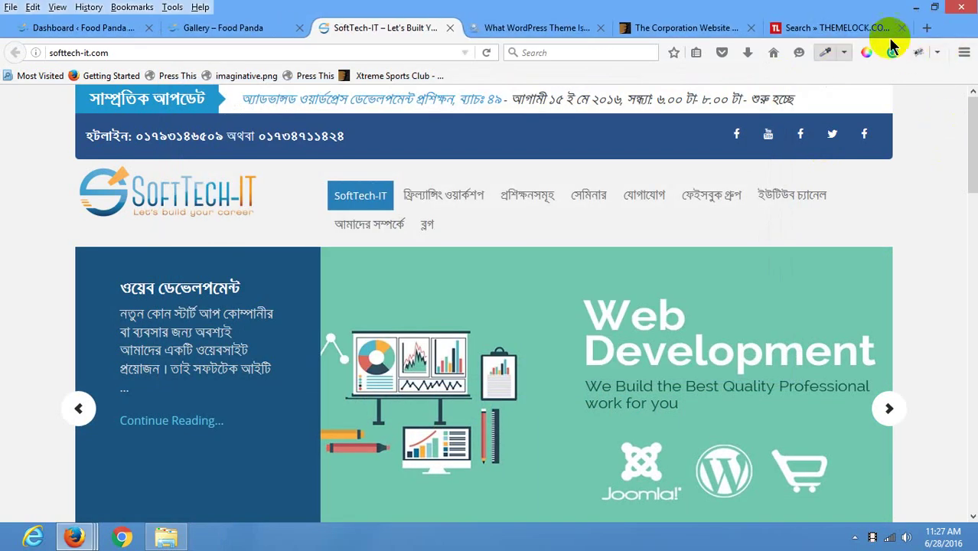
{"action": "left_click", "coordinate": [901, 28]}
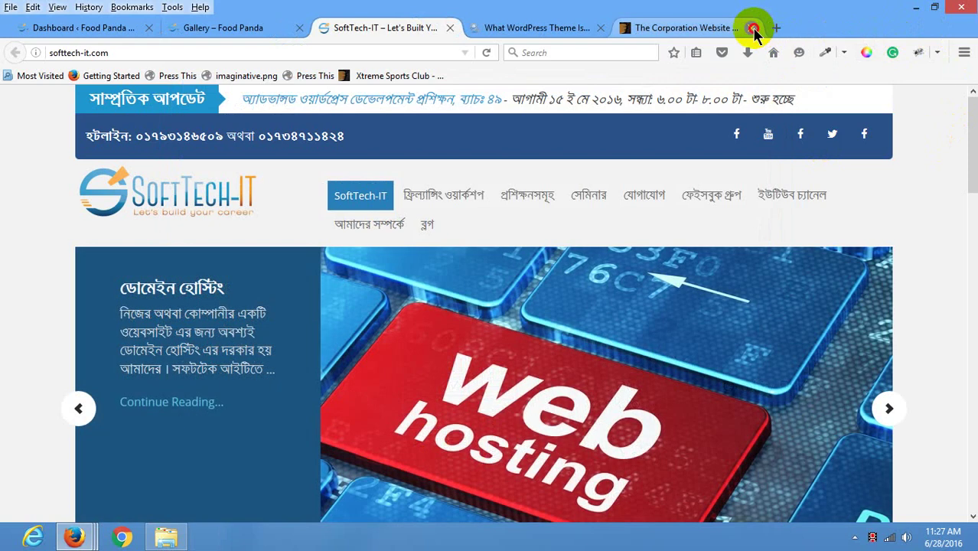
{"action": "left_click", "coordinate": [751, 27]}
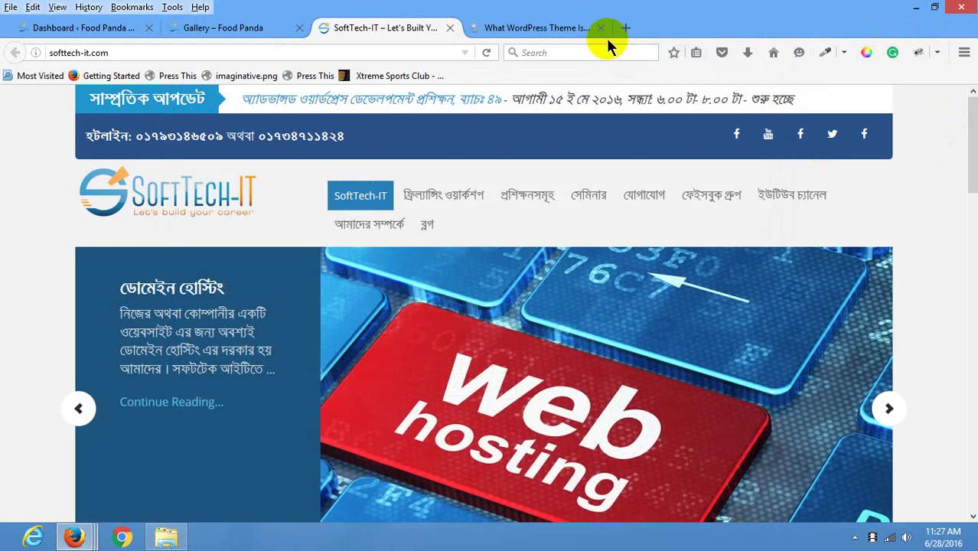
{"action": "left_click", "coordinate": [601, 28]}
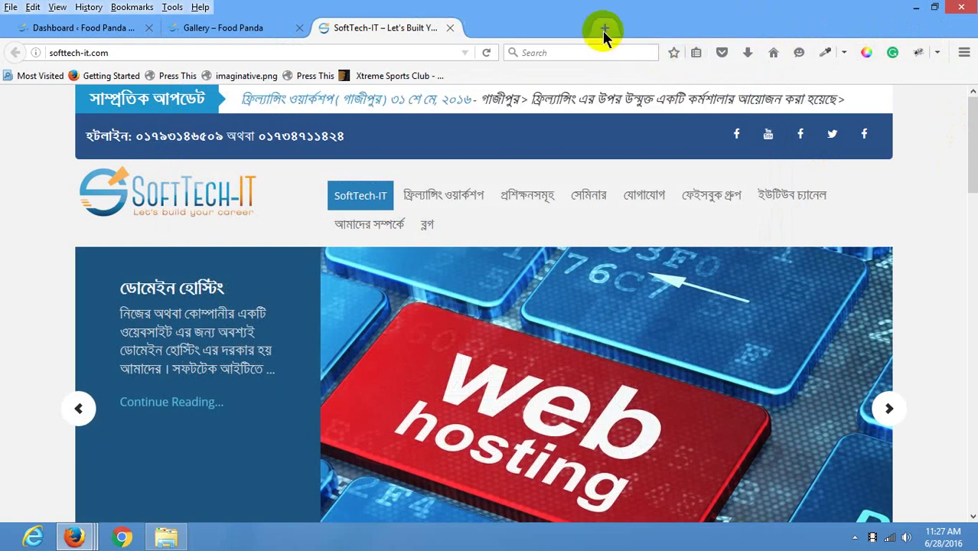
{"action": "left_click", "coordinate": [450, 28]}
{"action": "left_click", "coordinate": [299, 27]}
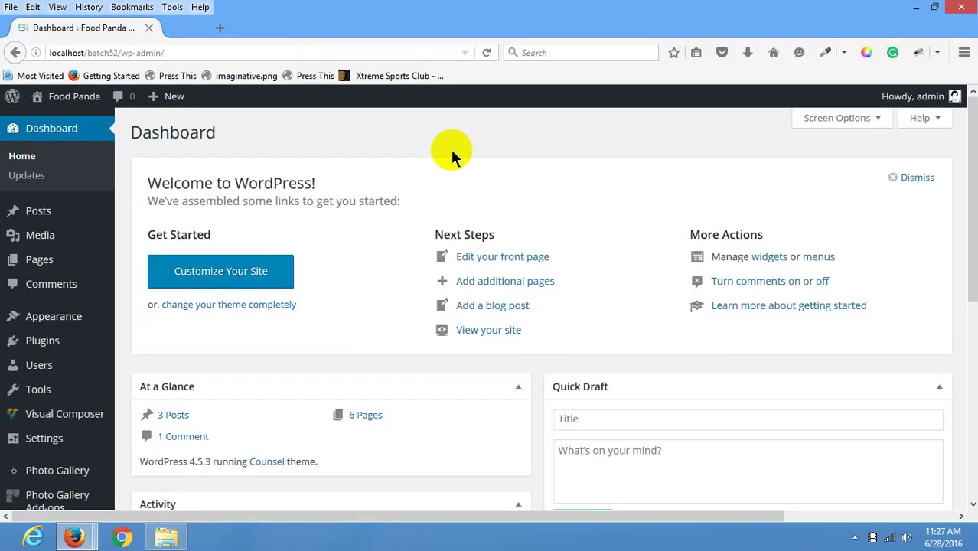
{"action": "left_click", "coordinate": [606, 134]}
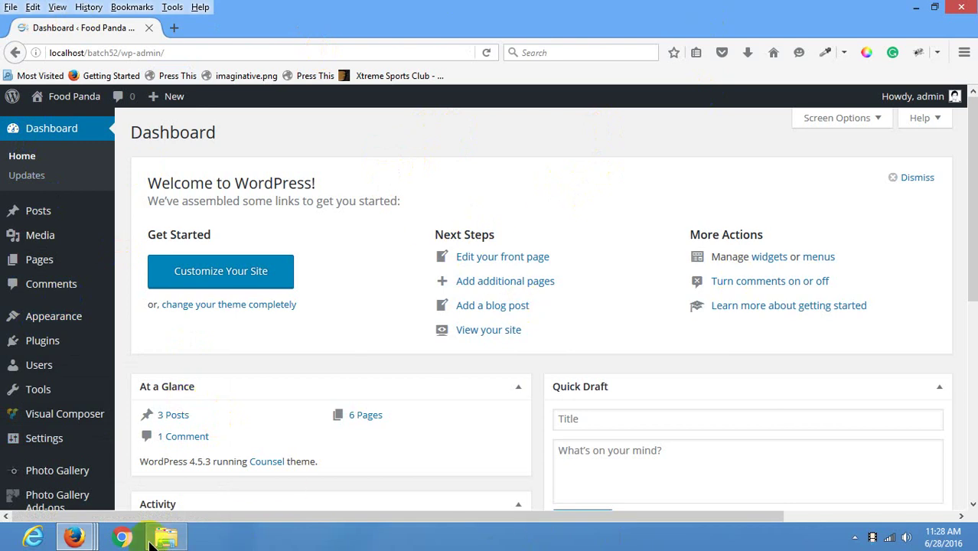
- Close the extra Firefox window showing the Alibaba page and return to the WordPress dashboard window
{"action": "left_click", "coordinate": [78, 538]}
{"action": "left_click", "coordinate": [317, 415]}
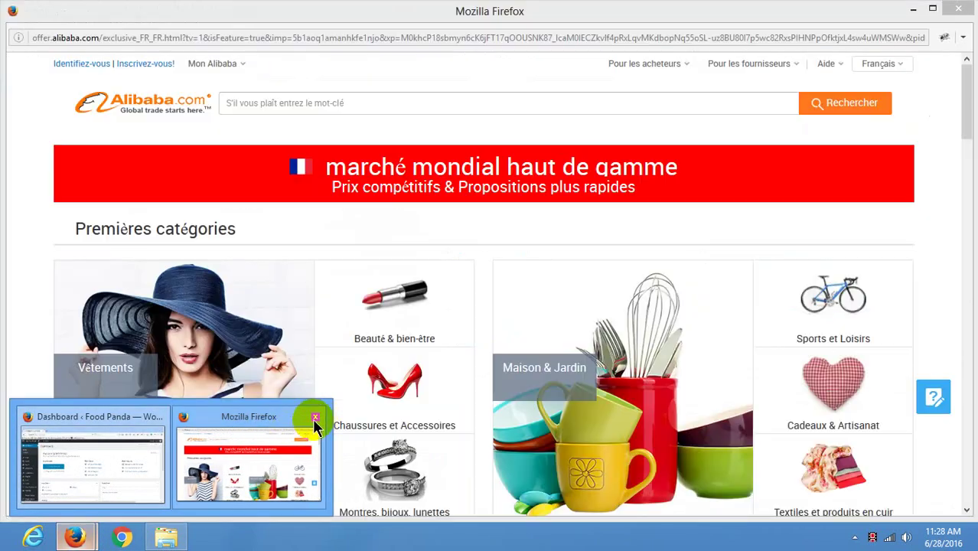
{"action": "left_click", "coordinate": [315, 416]}
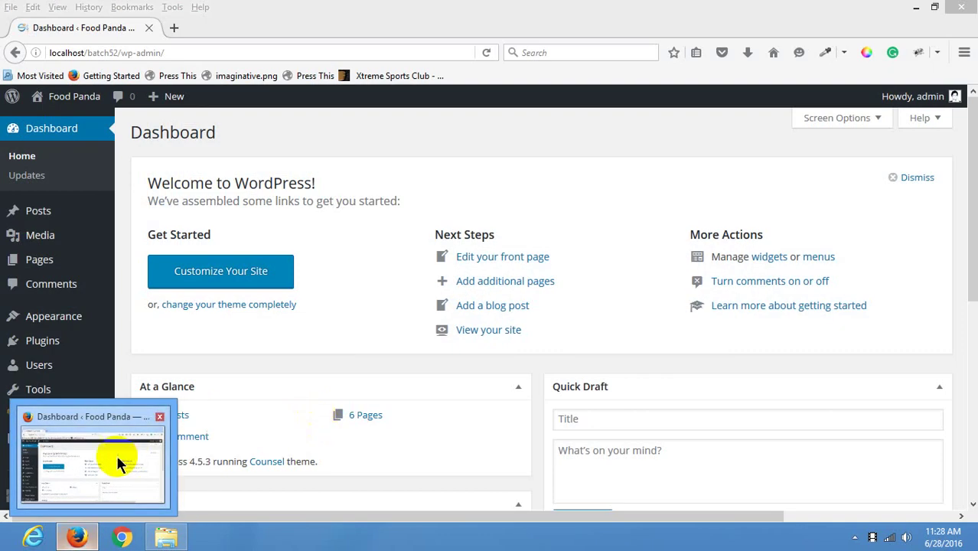
{"action": "left_click", "coordinate": [118, 460]}
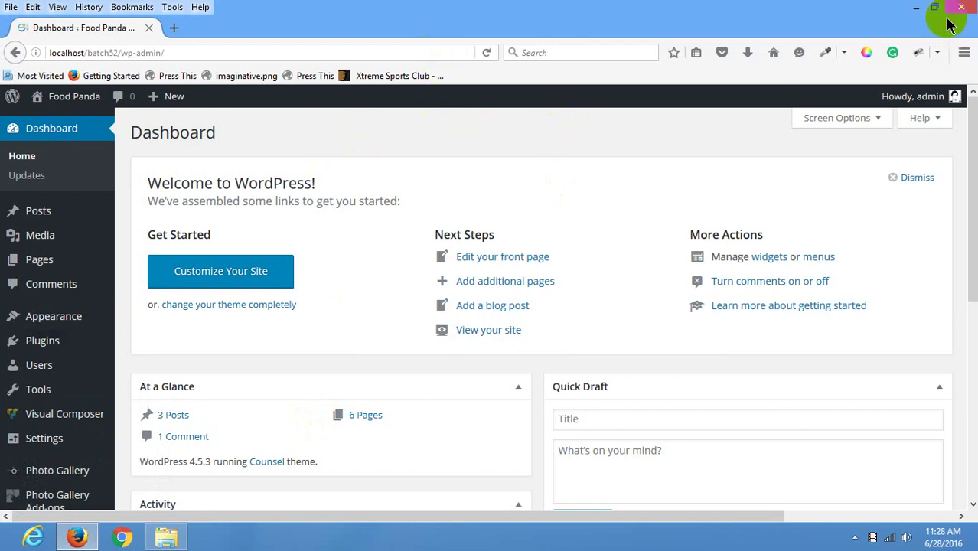
- Switch to the class 06 folder in File Explorer, create a text document named work.txt there and open it
{"action": "left_click", "coordinate": [917, 8]}
{"action": "left_click", "coordinate": [167, 537]}
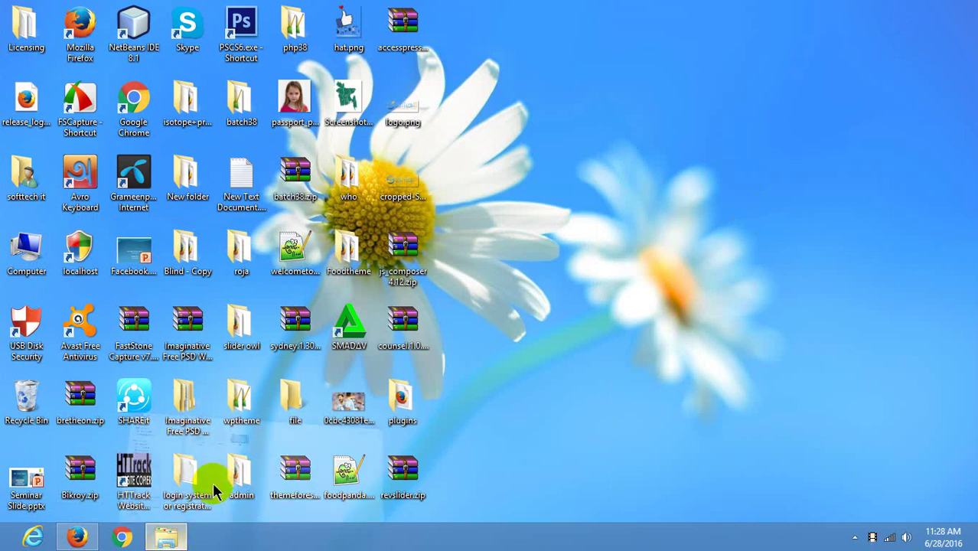
{"action": "right_click", "coordinate": [423, 245]}
{"action": "mouse_move", "coordinate": [609, 462]}
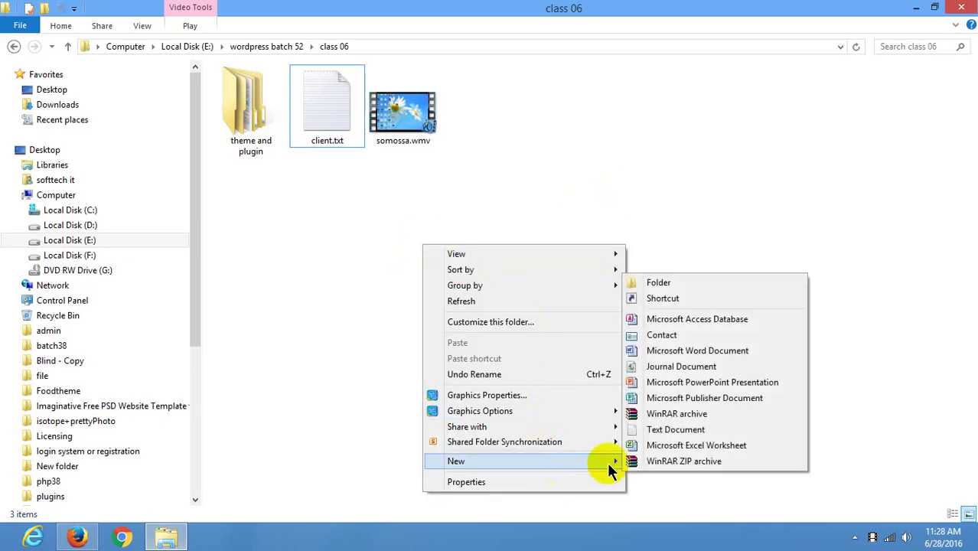
{"action": "left_click", "coordinate": [666, 430]}
{"action": "type", "text": "w.txt"}
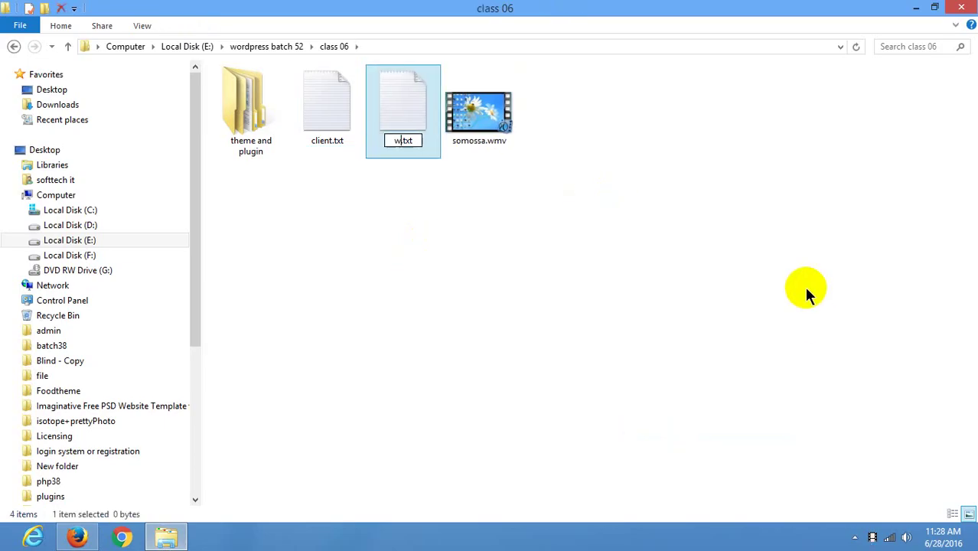
{"action": "type", "text": "ork"}
{"action": "key", "text": "Return"}
{"action": "key", "text": "Return"}
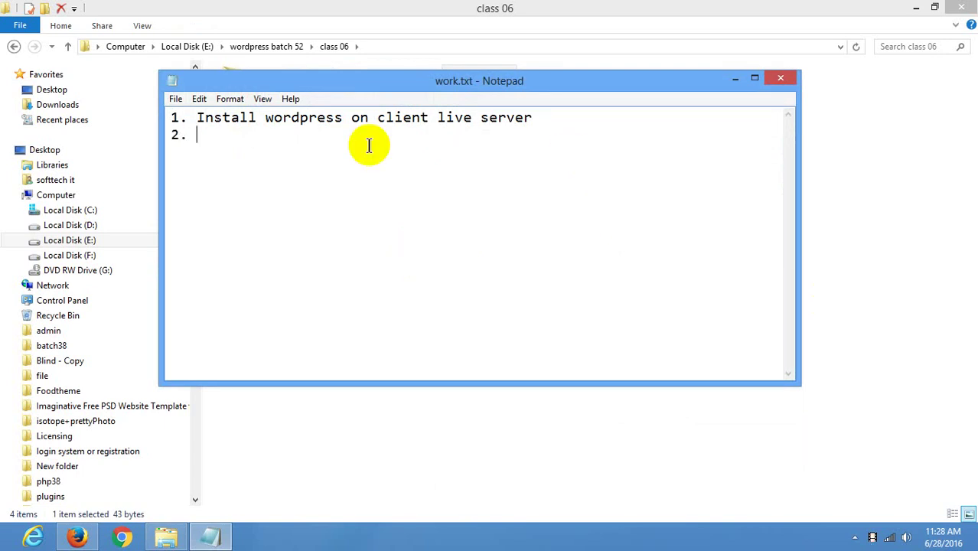
{"action": "left_click_drag", "start_coordinate": [540, 118], "coordinate": [201, 119]}
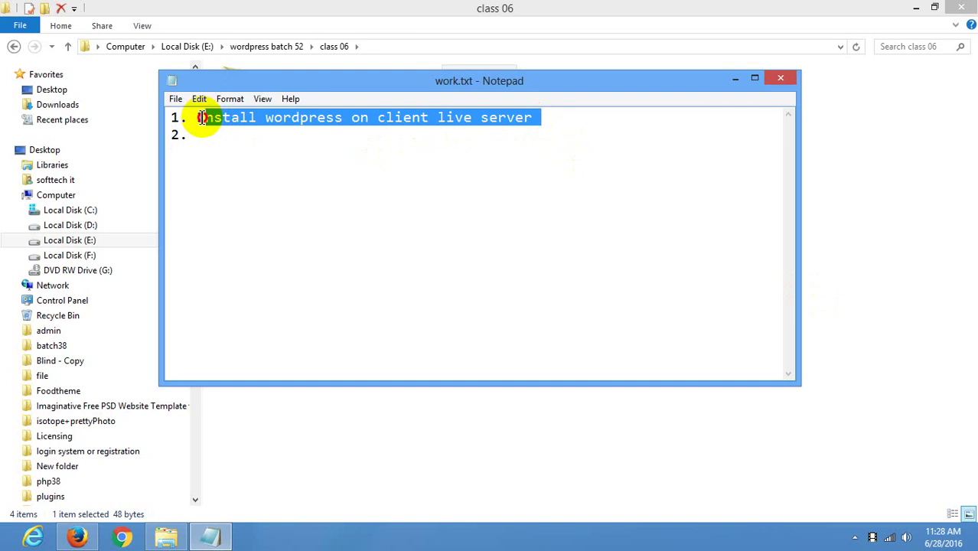
{"action": "left_click", "coordinate": [238, 153]}
{"action": "left_click", "coordinate": [543, 123]}
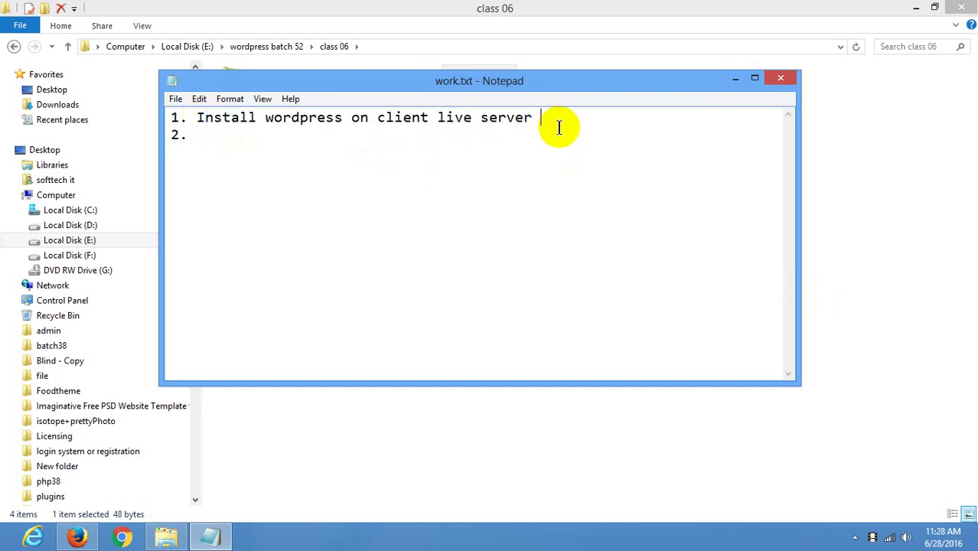
{"action": "left_click_drag", "start_coordinate": [559, 127], "coordinate": [194, 114]}
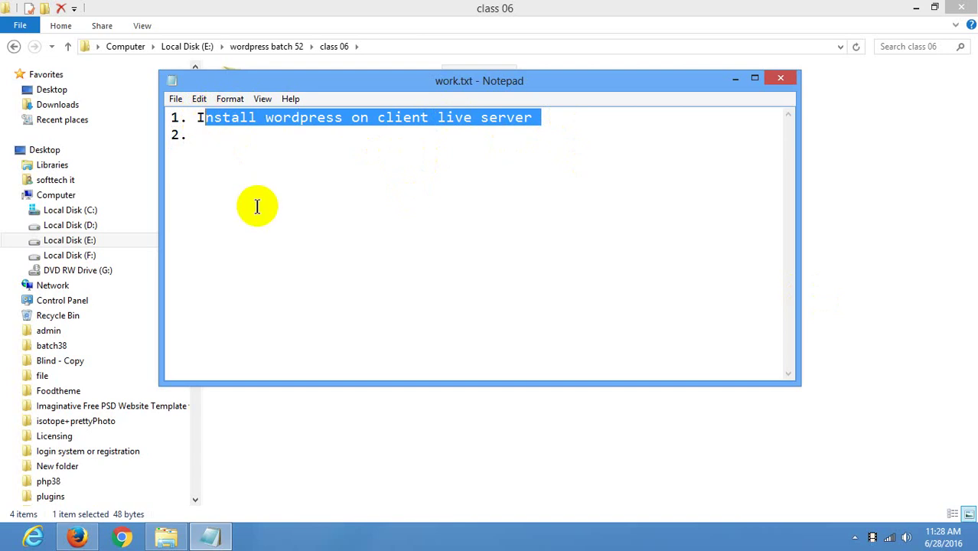
{"action": "left_click", "coordinate": [250, 177]}
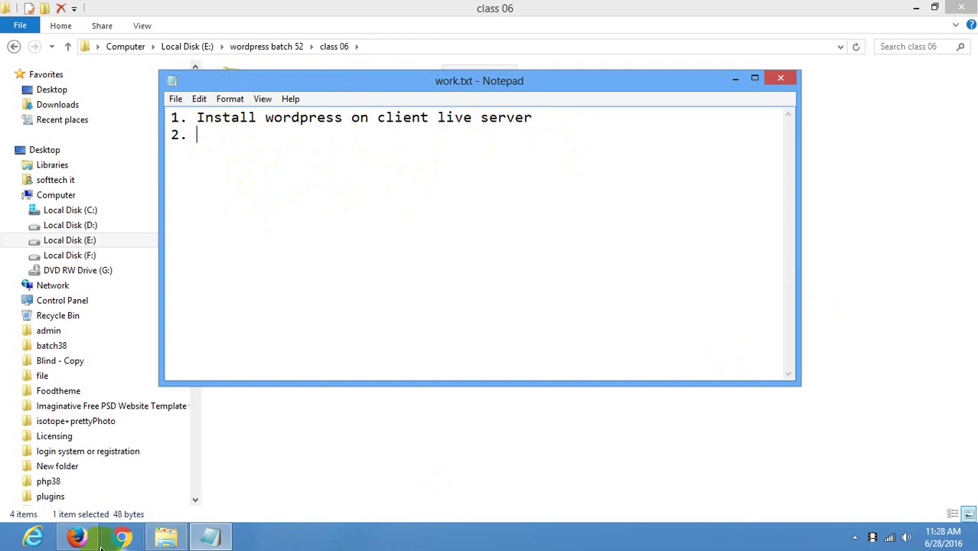
- Switch to the Food Panda dashboard in Firefox, open the site's front page in a new tab, and look through it
{"action": "left_click", "coordinate": [81, 536]}
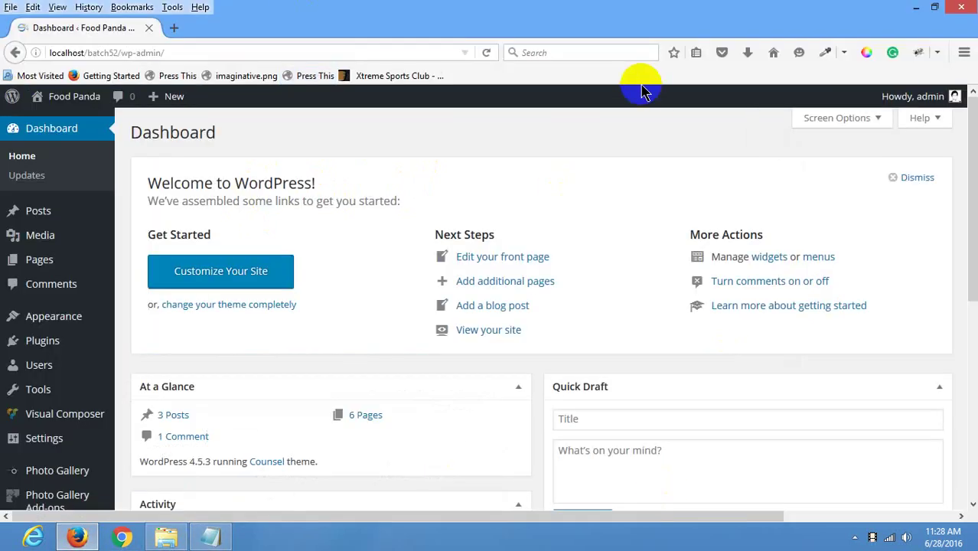
{"action": "mouse_move", "coordinate": [76, 98]}
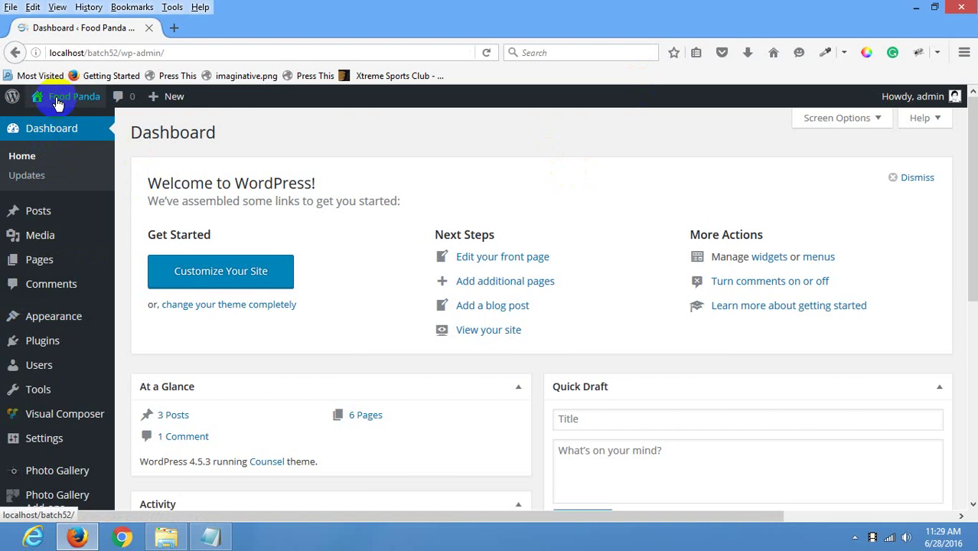
{"action": "right_click", "coordinate": [66, 130]}
{"action": "left_click", "coordinate": [96, 128]}
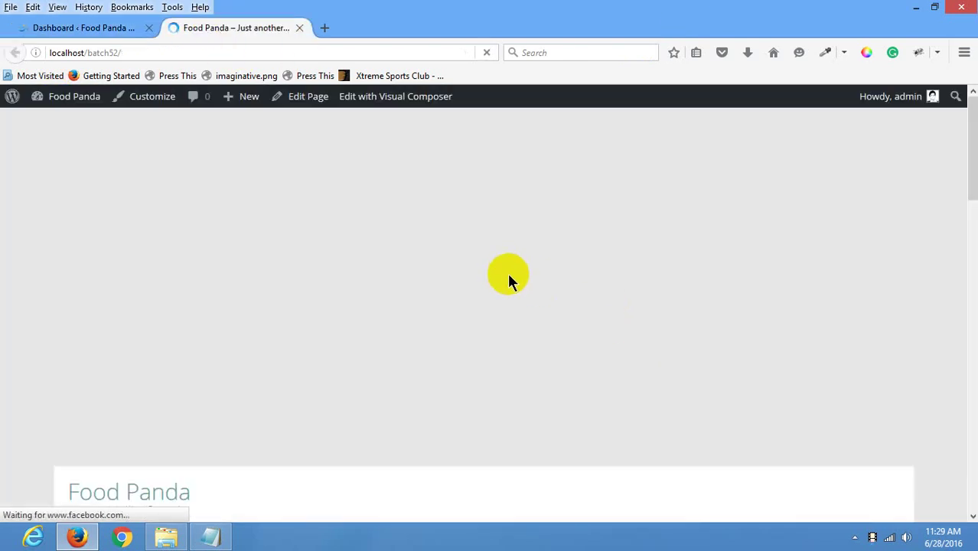
{"action": "scroll", "coordinate": [508, 272], "scroll_direction": "down", "scroll_amount": 15}
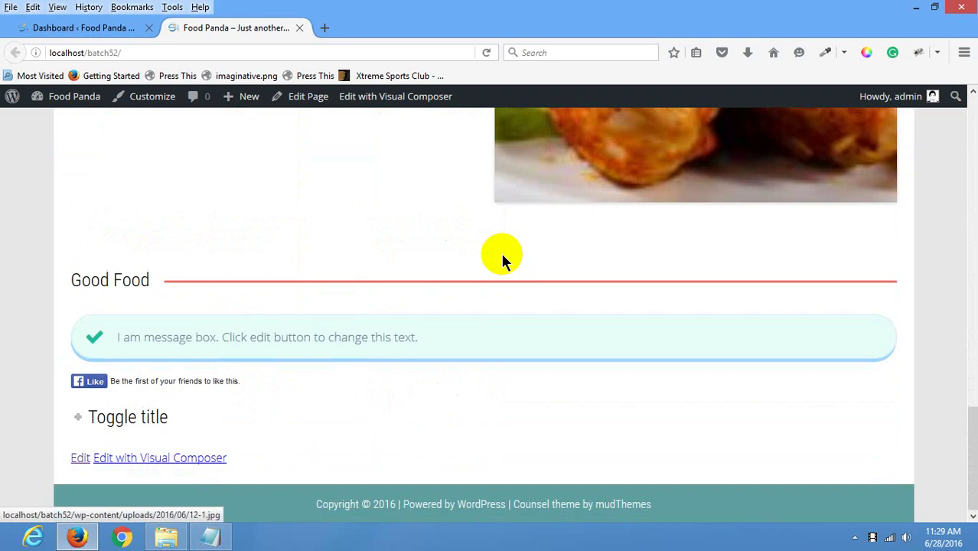
{"action": "scroll", "coordinate": [502, 256], "scroll_direction": "up", "scroll_amount": 14}
{"action": "scroll", "coordinate": [503, 258], "scroll_direction": "up", "scroll_amount": 2}
{"action": "left_click", "coordinate": [76, 28]}
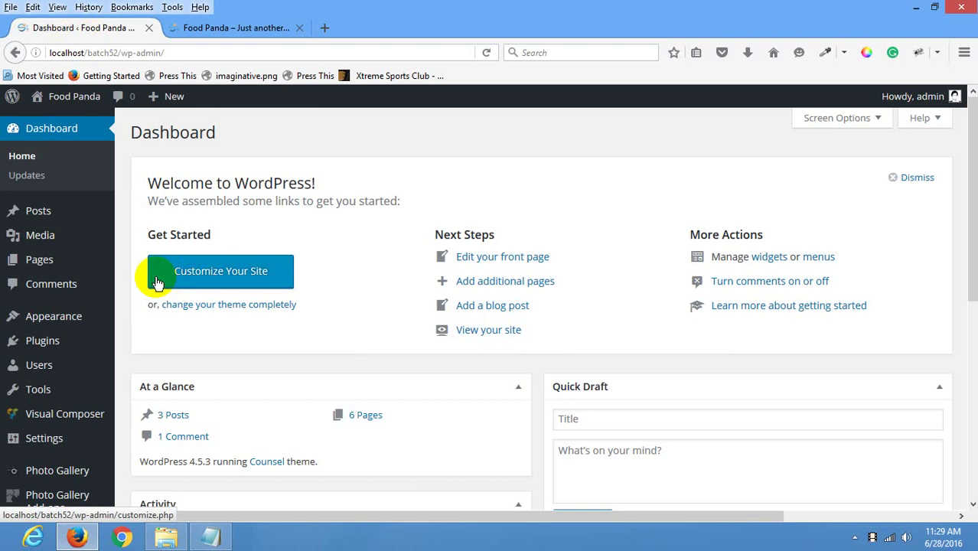
- Open the page for adding new plugins and search for "reset"
{"action": "left_click", "coordinate": [78, 178]}
{"action": "scroll", "coordinate": [23, 169], "scroll_direction": "down", "scroll_amount": 5}
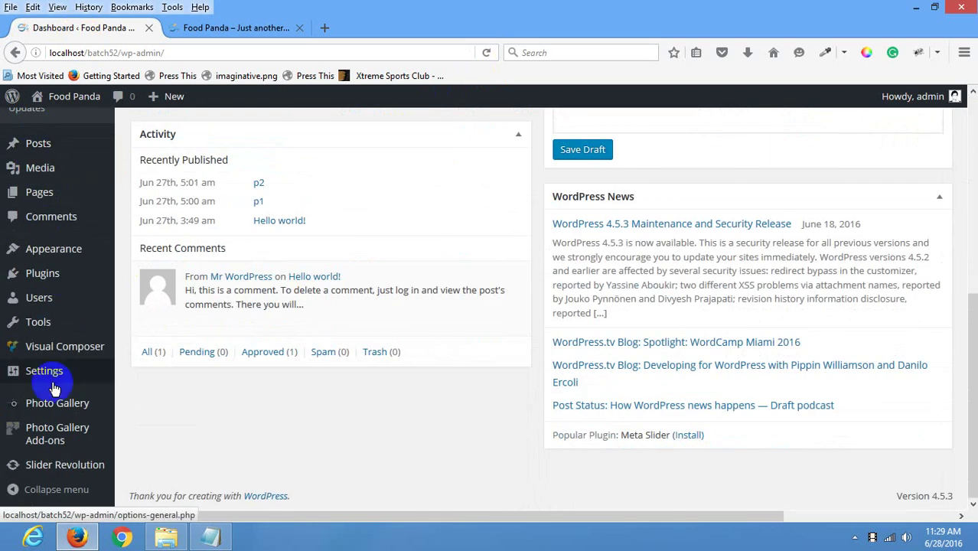
{"action": "scroll", "coordinate": [31, 329], "scroll_direction": "up", "scroll_amount": 5}
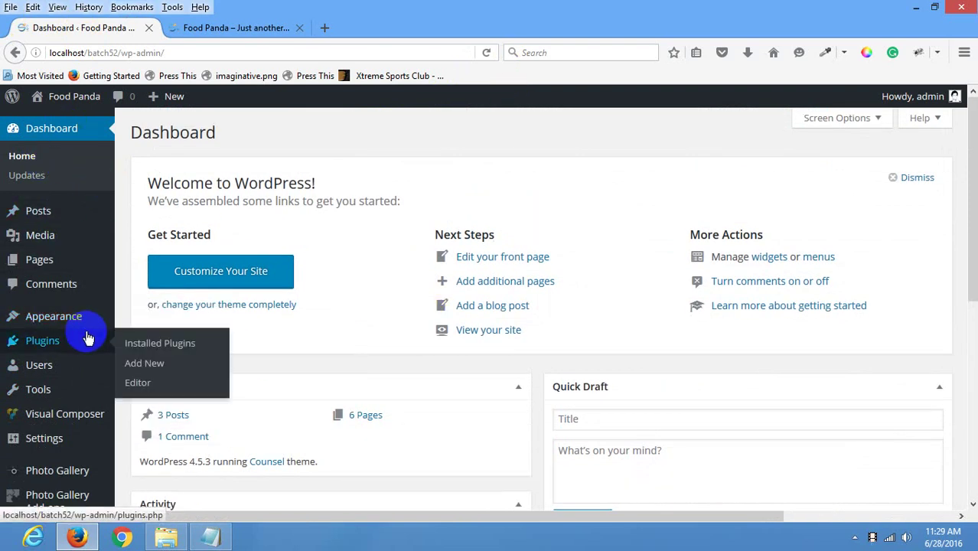
{"action": "mouse_move", "coordinate": [81, 350]}
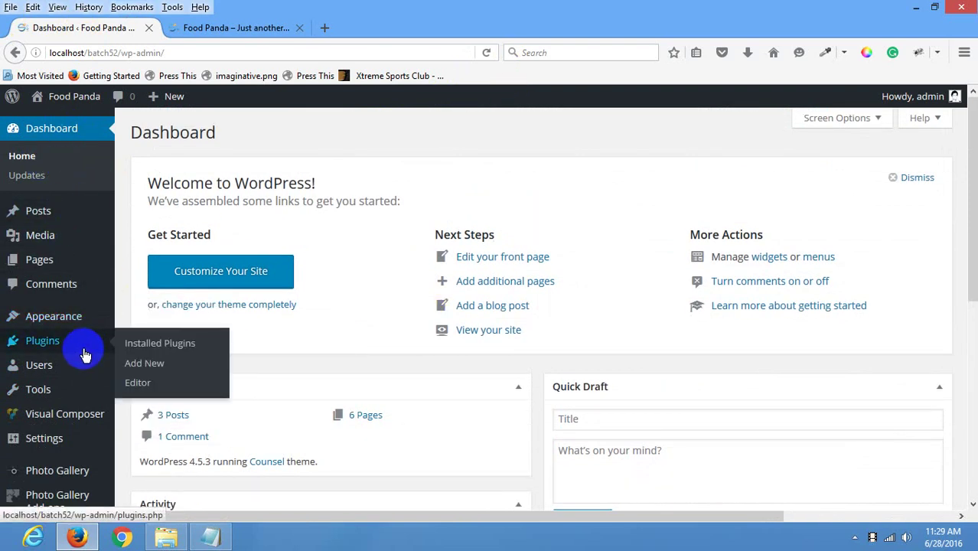
{"action": "left_click", "coordinate": [142, 344]}
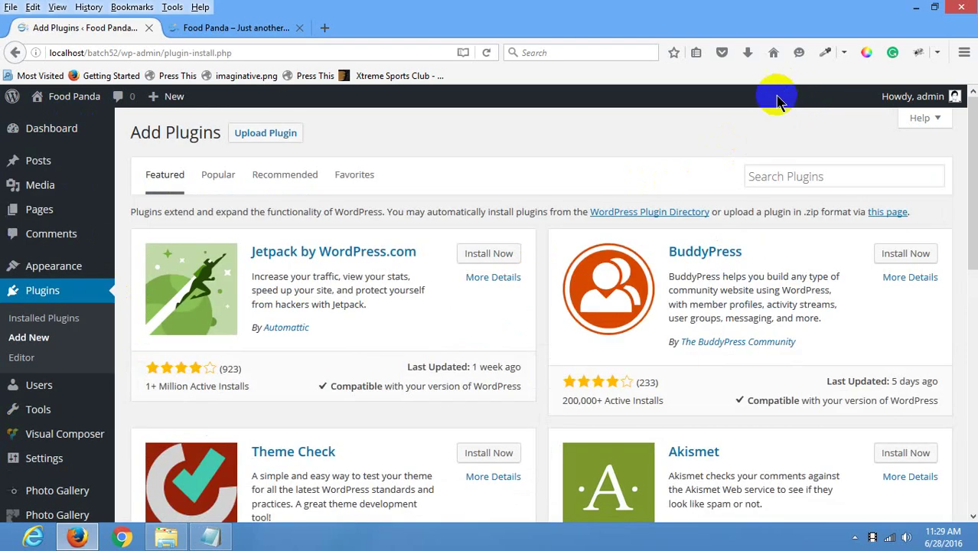
{"action": "left_click", "coordinate": [832, 177]}
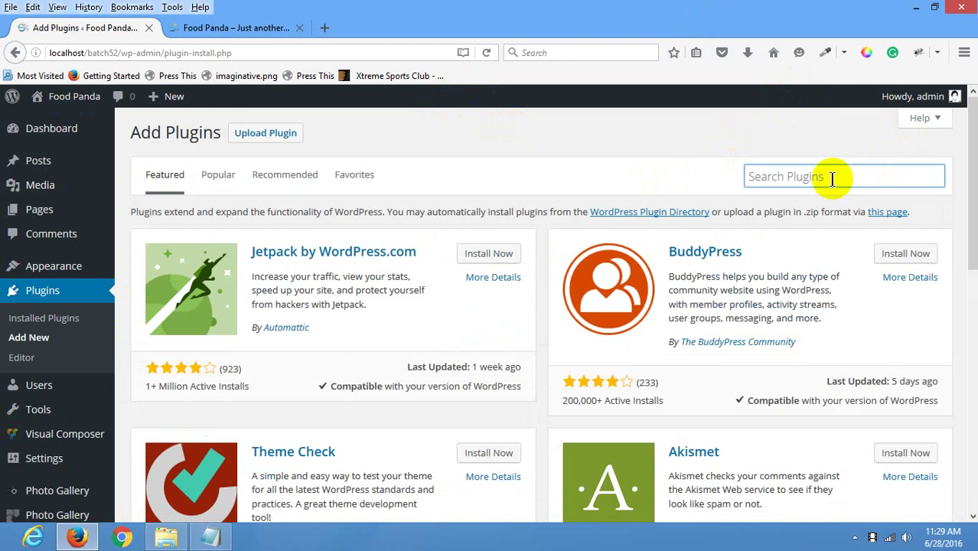
{"action": "type", "text": "reset"}
{"action": "key", "text": "Return"}
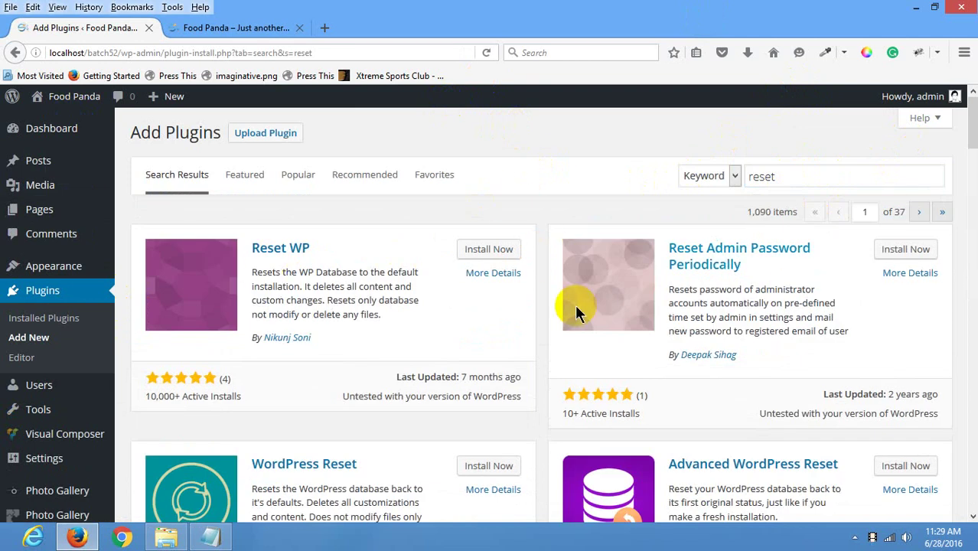
- Install the Reset WP plugin and activate it
{"action": "left_click", "coordinate": [487, 249]}
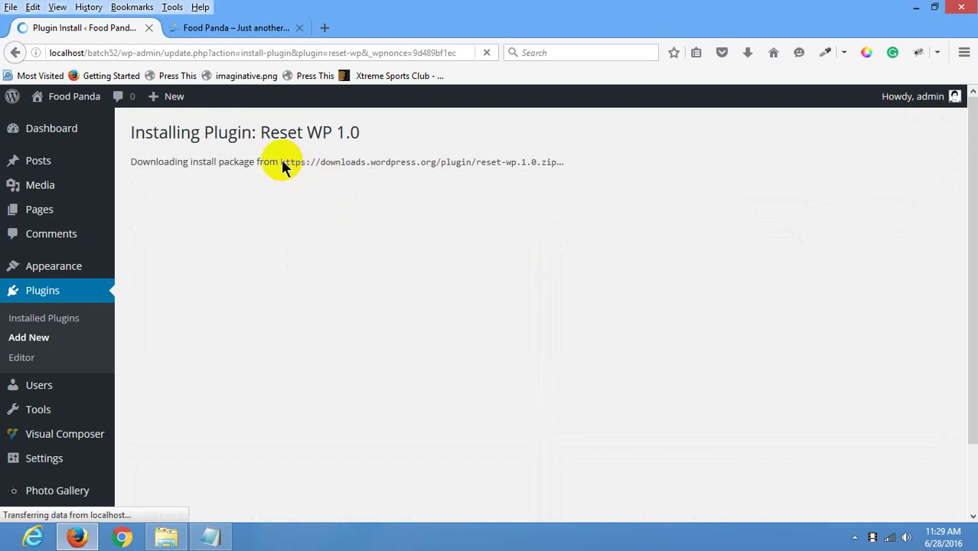
{"action": "left_click_drag", "start_coordinate": [281, 163], "coordinate": [556, 174]}
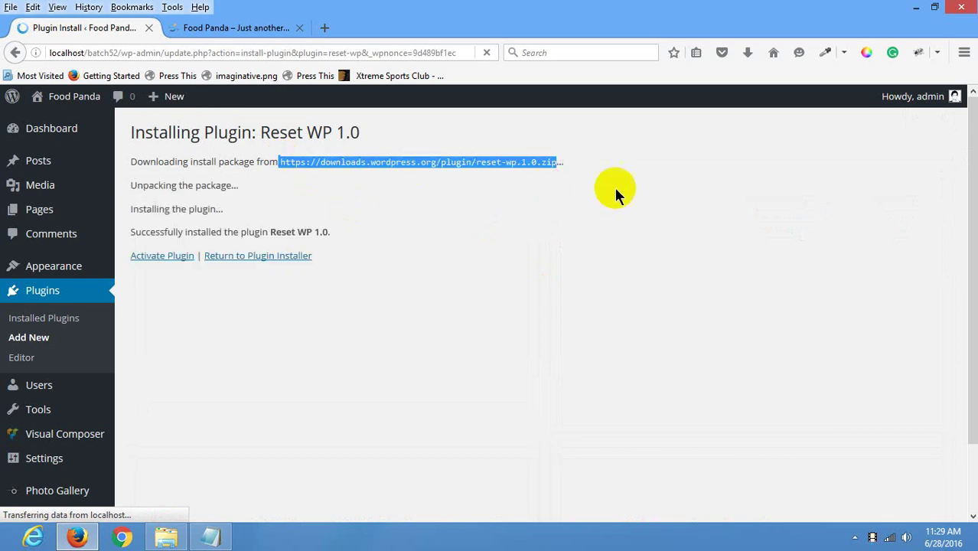
{"action": "left_click", "coordinate": [688, 204]}
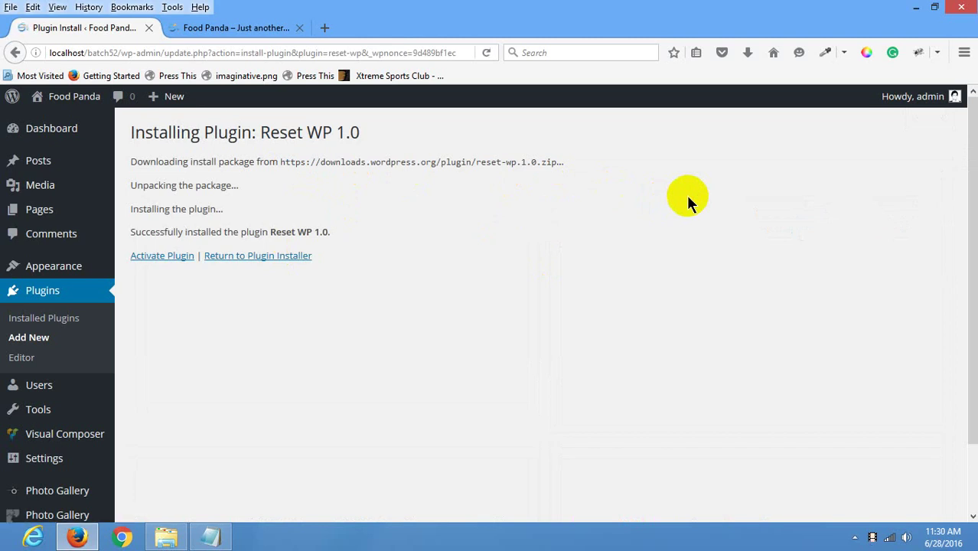
{"action": "left_click", "coordinate": [159, 259]}
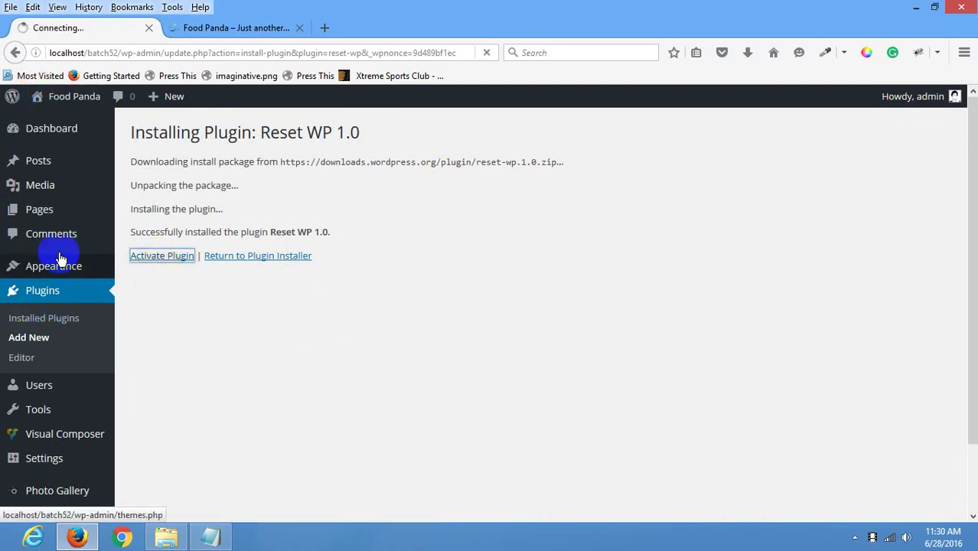
{"action": "scroll", "coordinate": [57, 246], "scroll_direction": "down", "scroll_amount": 2}
{"action": "scroll", "coordinate": [57, 253], "scroll_direction": "up", "scroll_amount": 2}
{"action": "left_click", "coordinate": [470, 240]}
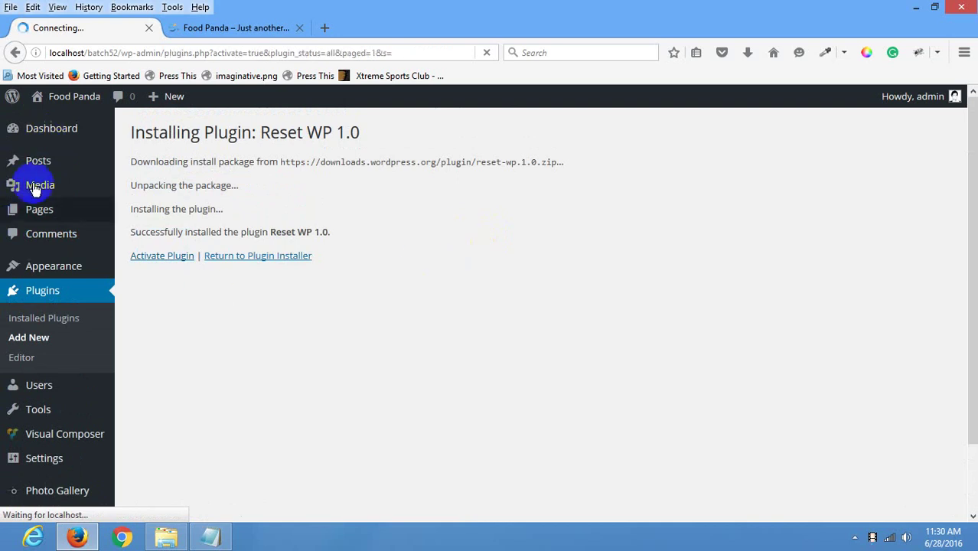
- Reset the WordPress site with the Reset WP tool, entering "reset-wp" as the confirmation text
{"action": "scroll", "coordinate": [35, 168], "scroll_direction": "down", "scroll_amount": 3}
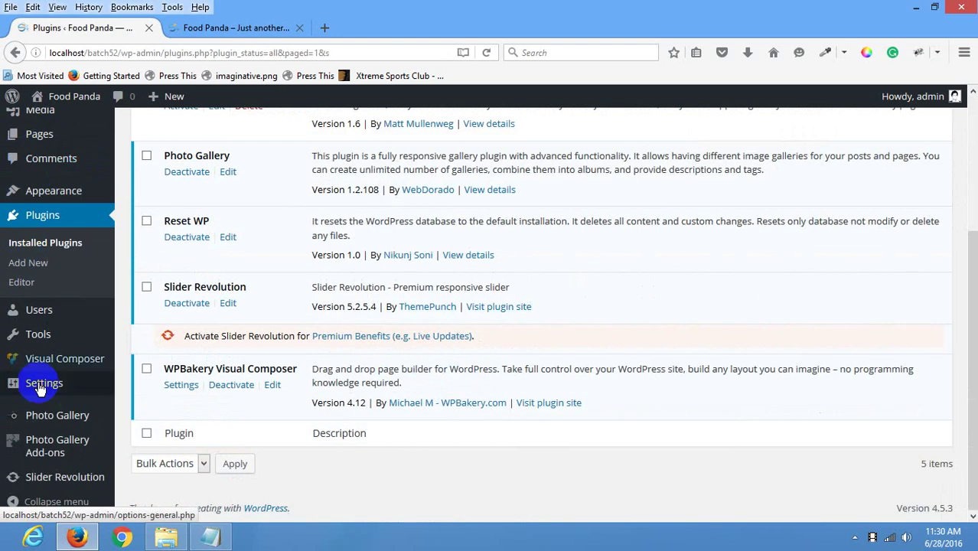
{"action": "mouse_move", "coordinate": [66, 360]}
{"action": "scroll", "coordinate": [60, 364], "scroll_direction": "up", "scroll_amount": 5}
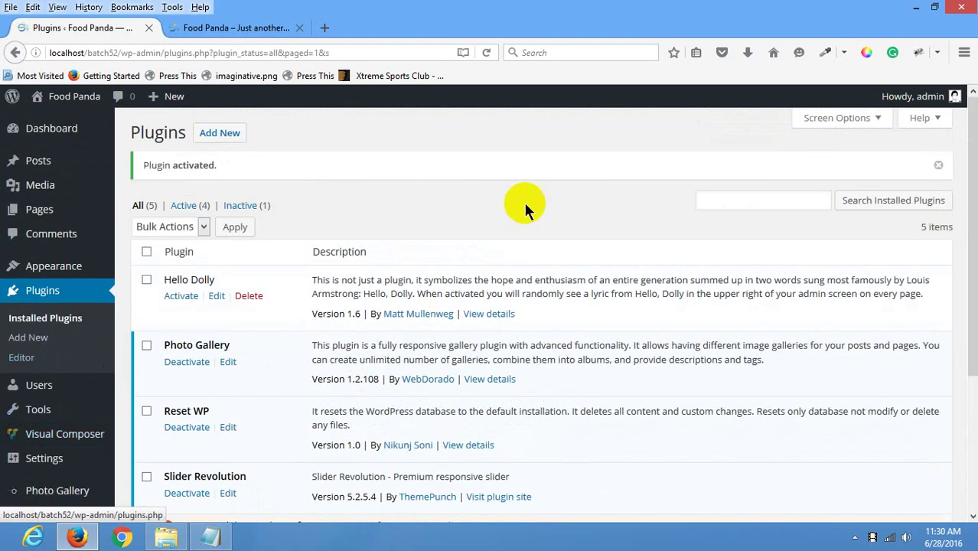
{"action": "mouse_move", "coordinate": [69, 112]}
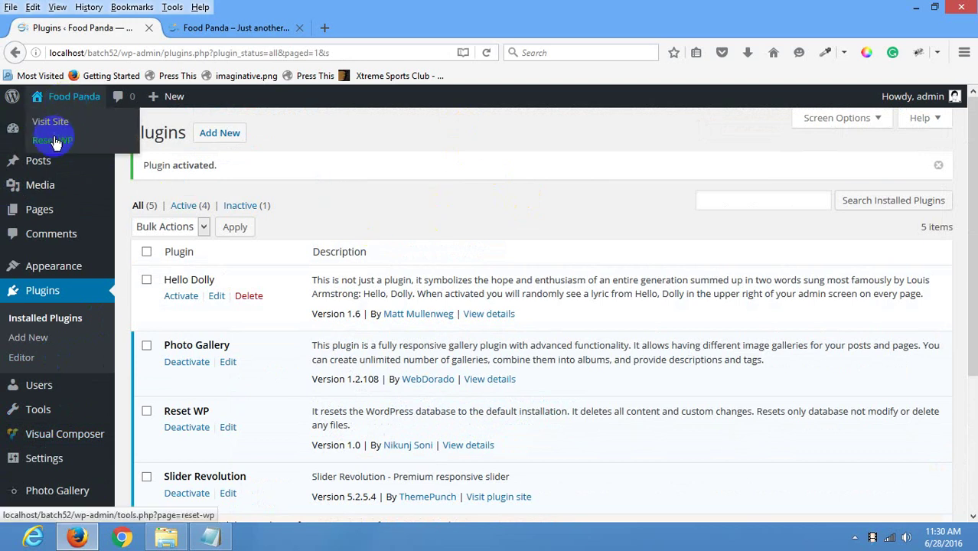
{"action": "scroll", "coordinate": [176, 334], "scroll_direction": "down", "scroll_amount": 3}
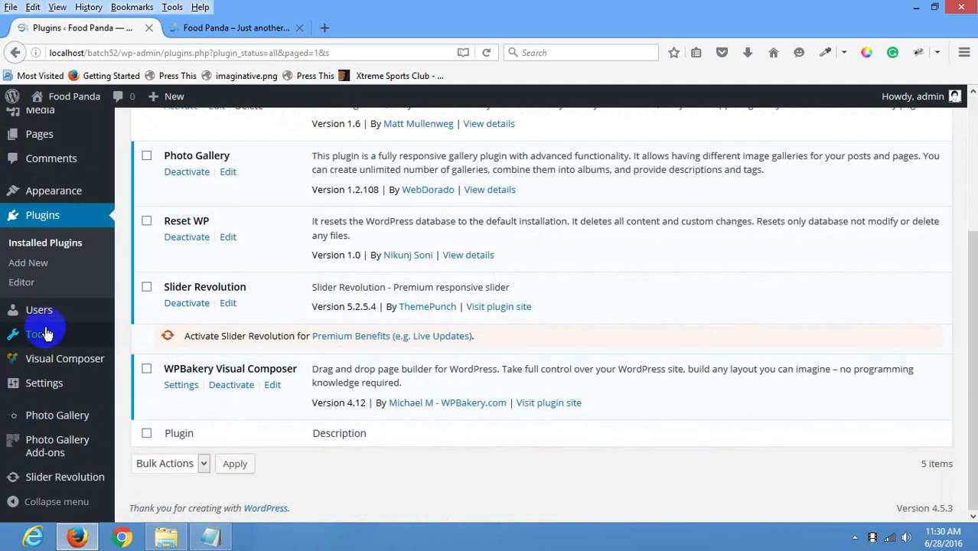
{"action": "mouse_move", "coordinate": [46, 334]}
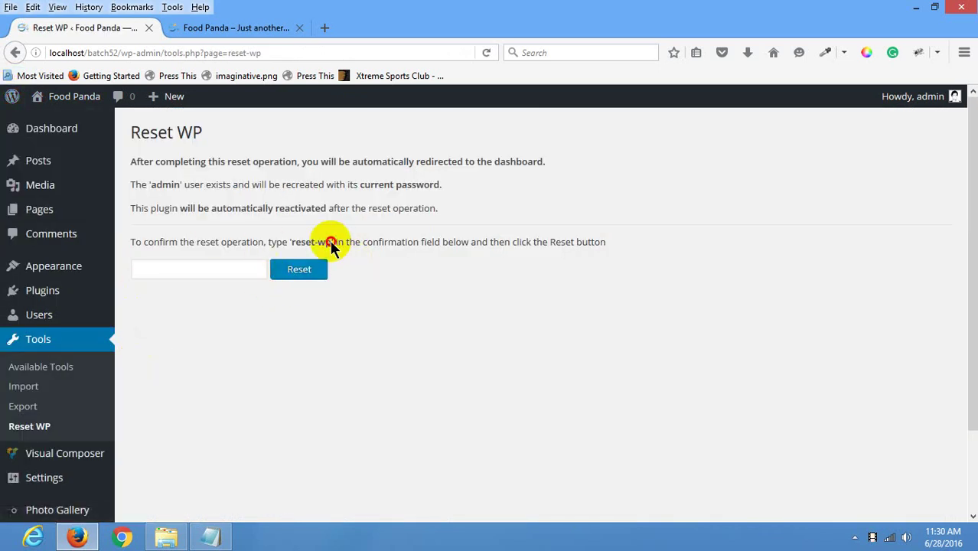
{"action": "left_click_drag", "start_coordinate": [330, 243], "coordinate": [303, 244]}
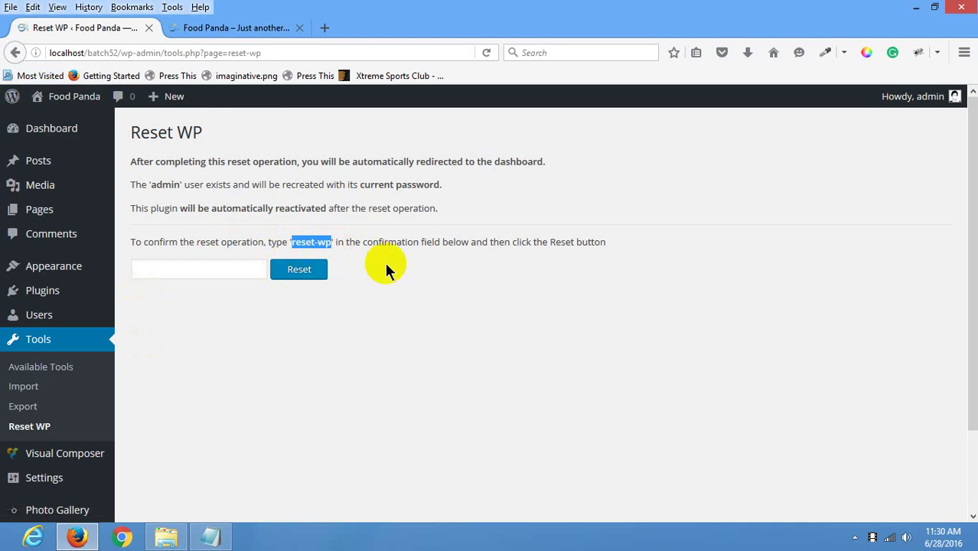
{"action": "left_click", "coordinate": [214, 267]}
{"action": "type", "text": "reset-wp"}
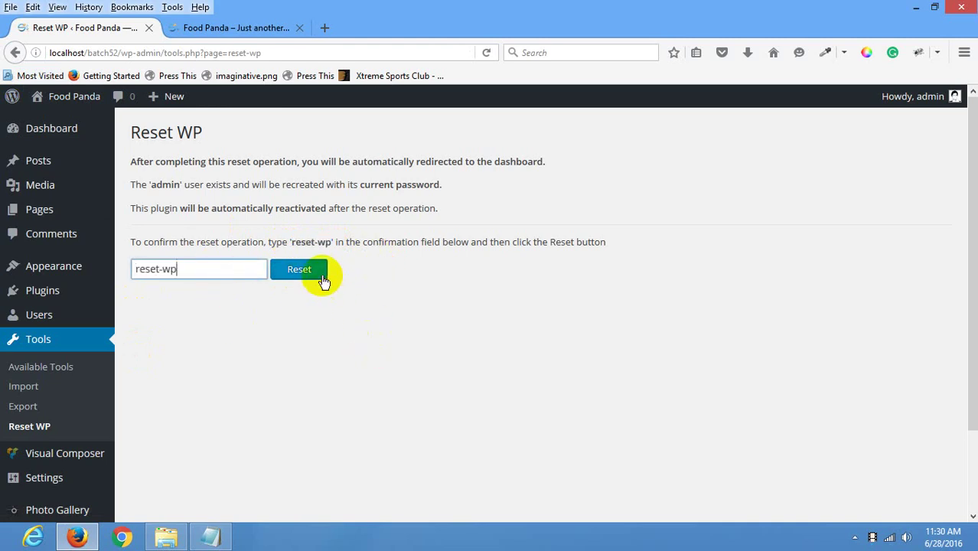
{"action": "left_click", "coordinate": [319, 274]}
{"action": "left_click", "coordinate": [514, 321]}
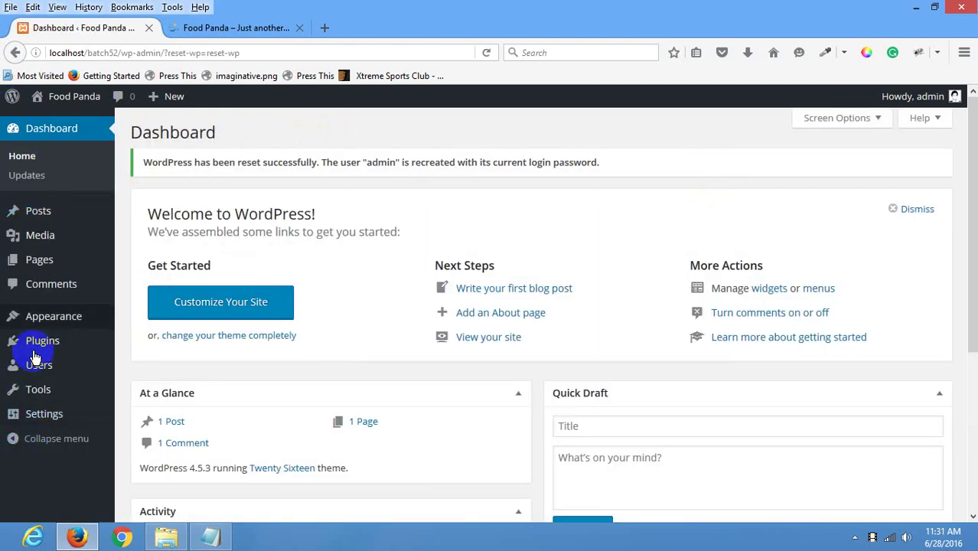
- Reload the Food Panda front page in its own tab and examine the reset site from header to footer
{"action": "left_click", "coordinate": [217, 30]}
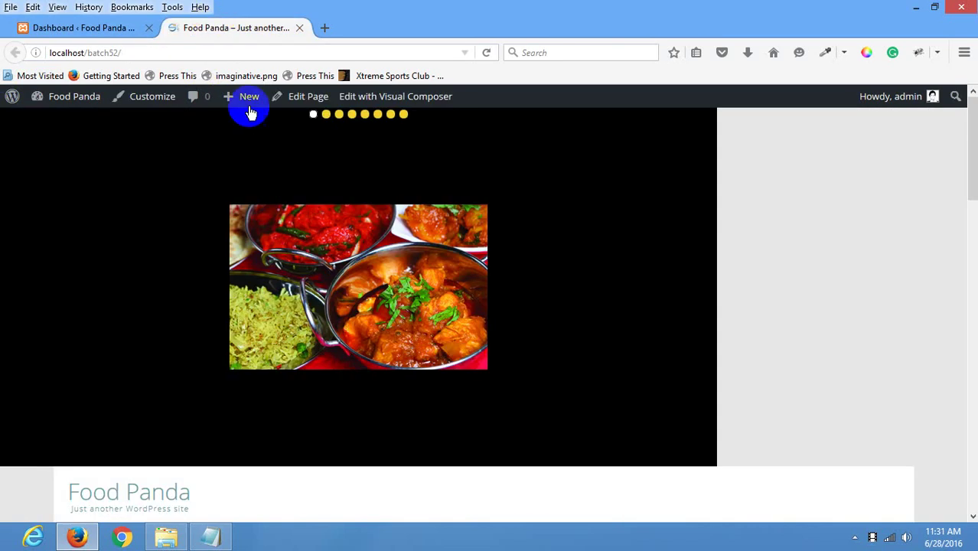
{"action": "right_click", "coordinate": [827, 189]}
{"action": "left_click", "coordinate": [916, 203]}
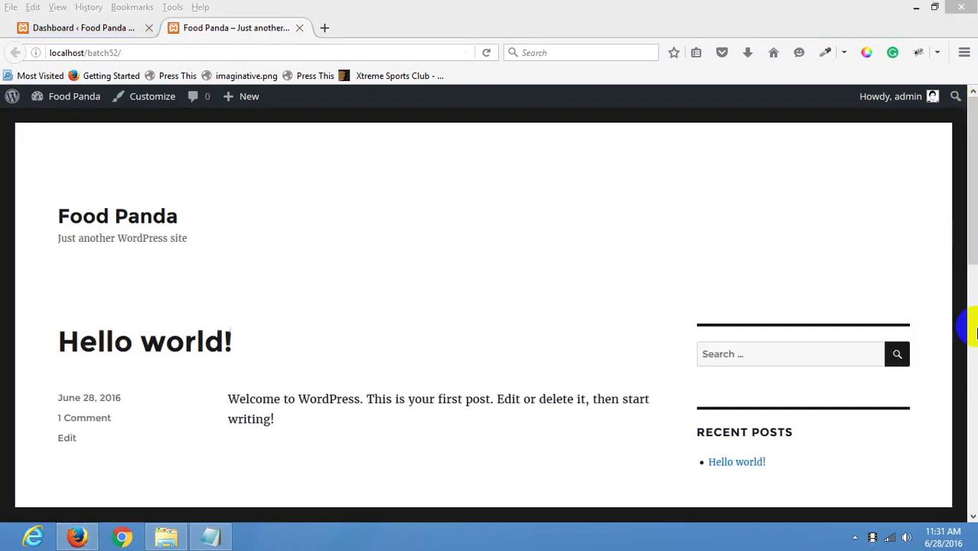
{"action": "scroll", "coordinate": [971, 321], "scroll_direction": "down", "scroll_amount": 10}
{"action": "scroll", "coordinate": [972, 306], "scroll_direction": "up", "scroll_amount": 10}
{"action": "scroll", "coordinate": [957, 291], "scroll_direction": "down", "scroll_amount": 6}
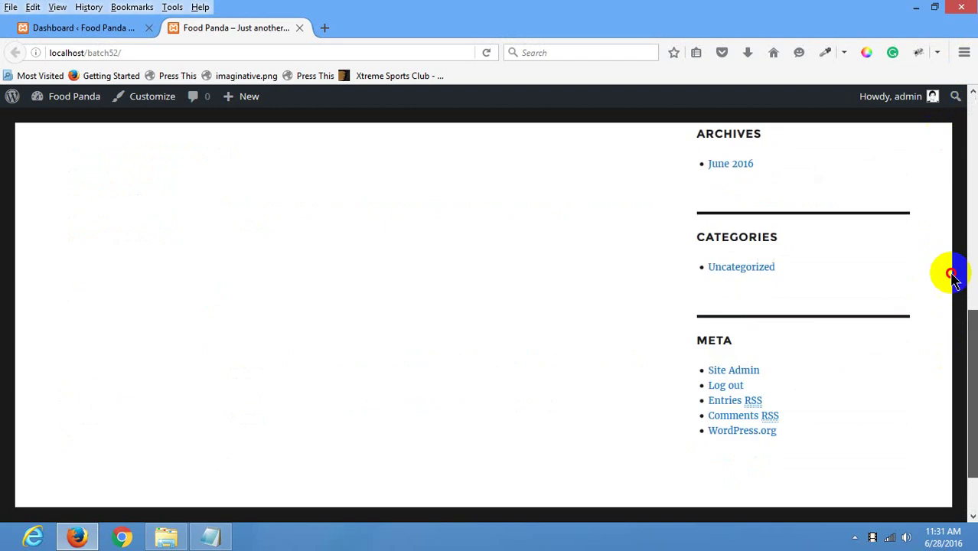
{"action": "scroll", "coordinate": [955, 279], "scroll_direction": "up", "scroll_amount": 5}
{"action": "scroll", "coordinate": [957, 185], "scroll_direction": "down", "scroll_amount": 2}
{"action": "scroll", "coordinate": [955, 114], "scroll_direction": "up", "scroll_amount": 4}
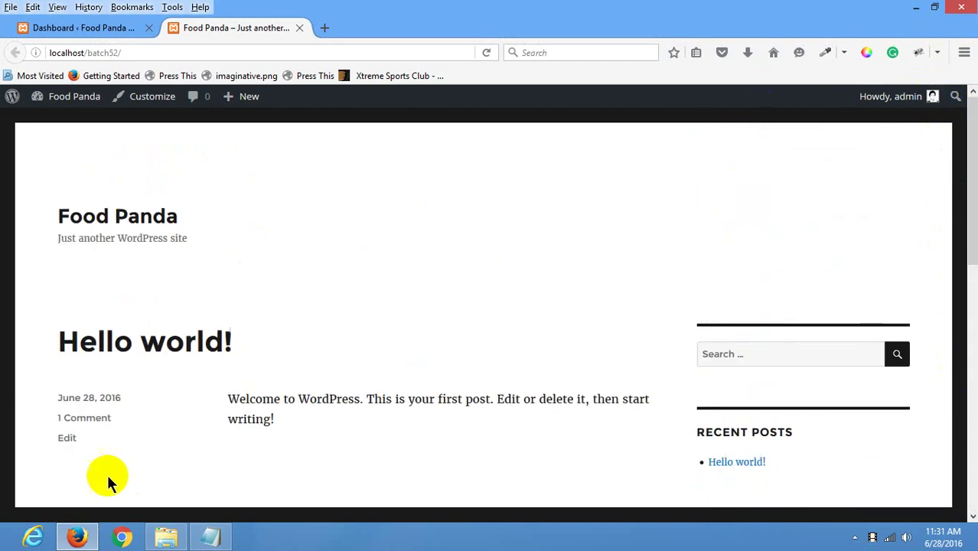
- Write "now install theme" as item 2 in work.txt, and minimize the Firefox and notes windows
{"action": "left_click", "coordinate": [211, 536]}
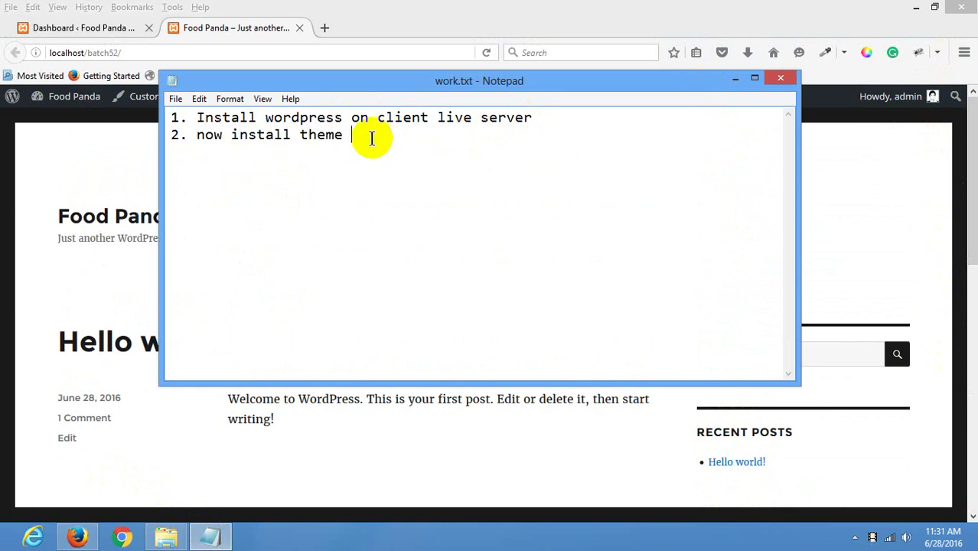
{"action": "left_click", "coordinate": [72, 164]}
{"action": "left_click", "coordinate": [916, 8]}
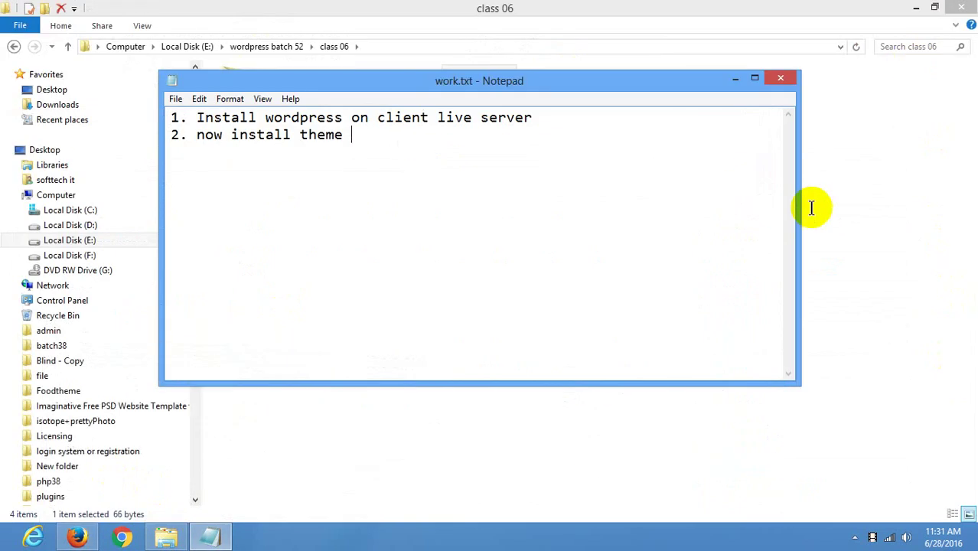
{"action": "left_click", "coordinate": [750, 83]}
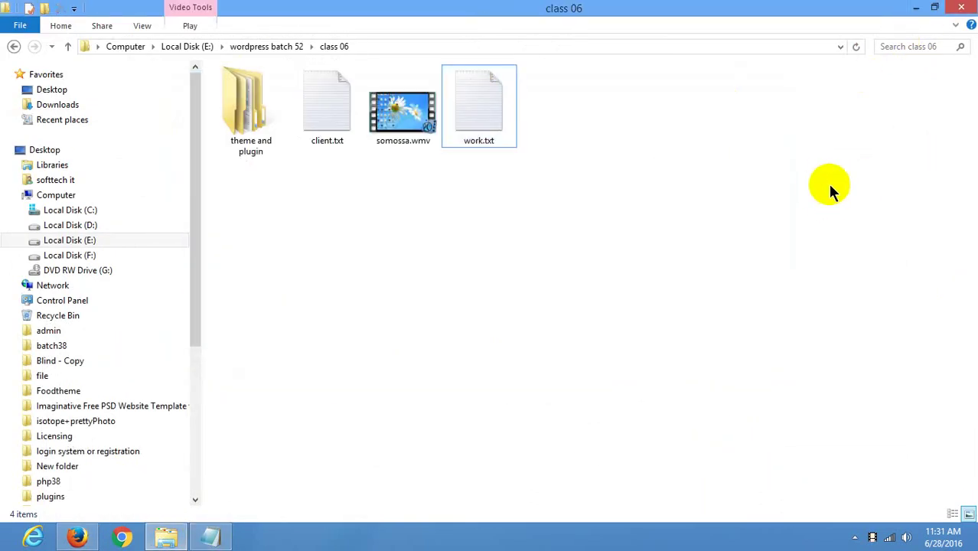
- Open the "theme and plugin" folder inside class 06 and examine the theme and plugin ZIP archives
{"action": "double_click", "coordinate": [257, 119]}
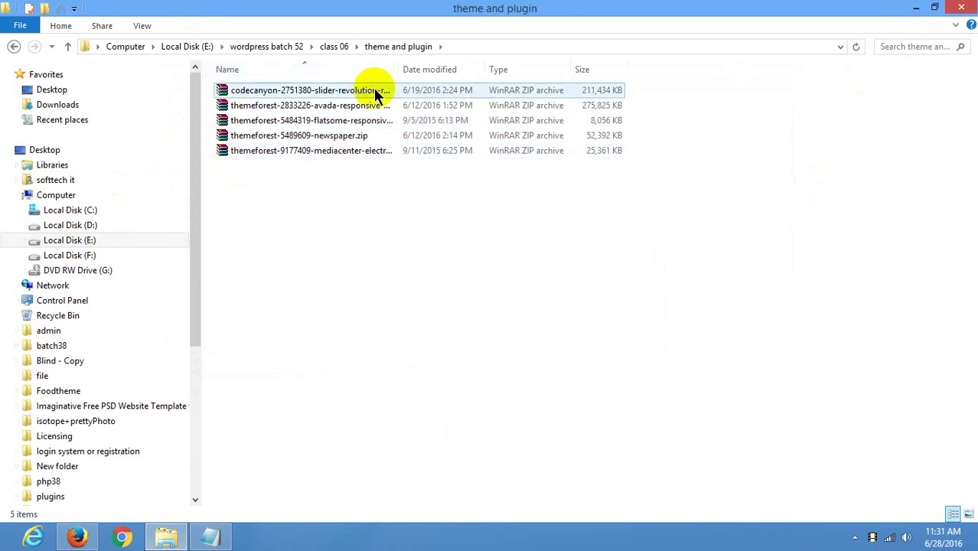
{"action": "left_click", "coordinate": [375, 90]}
{"action": "left_click", "coordinate": [375, 106]}
{"action": "left_click", "coordinate": [373, 122]}
{"action": "left_click", "coordinate": [371, 151]}
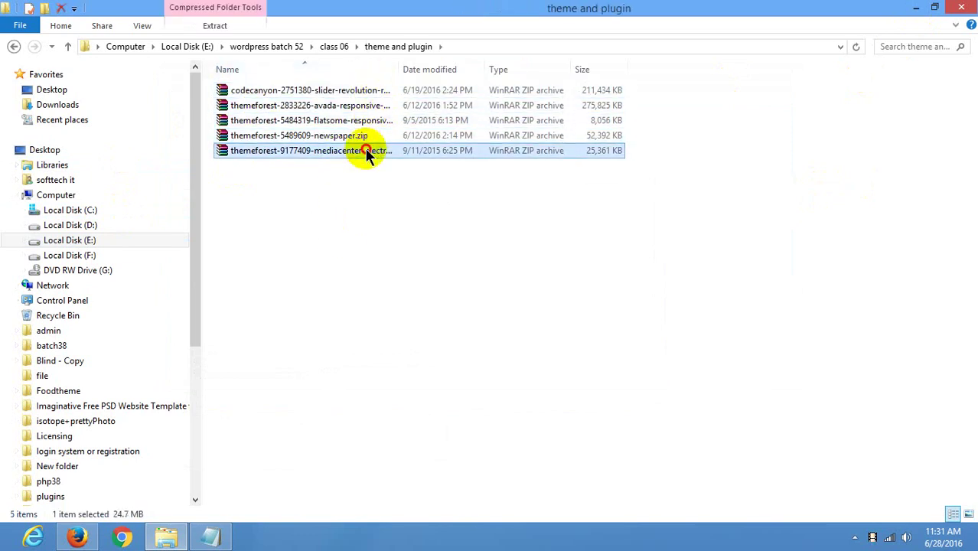
{"action": "left_click", "coordinate": [362, 134]}
{"action": "left_click", "coordinate": [354, 121]}
{"action": "left_click", "coordinate": [350, 108]}
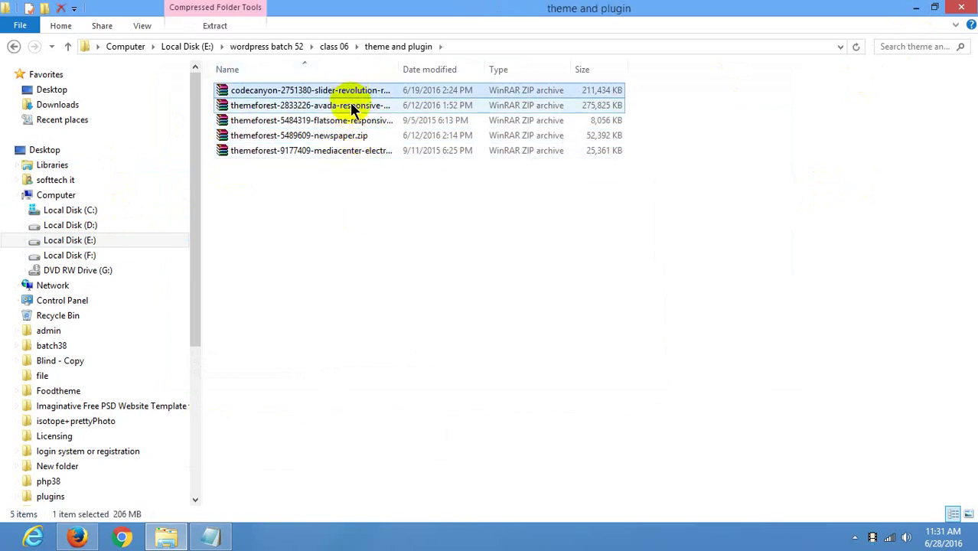
{"action": "left_click", "coordinate": [351, 121]}
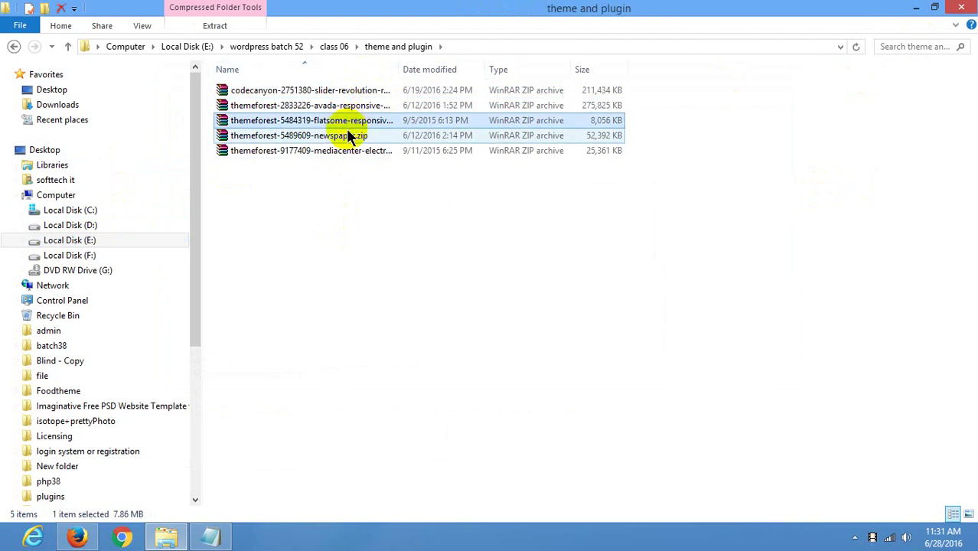
- Examine the newspaper, flatsome and avada theme archives individually in the theme and plugin folder
{"action": "left_click", "coordinate": [349, 135]}
{"action": "left_click", "coordinate": [345, 120]}
{"action": "left_click", "coordinate": [344, 106]}
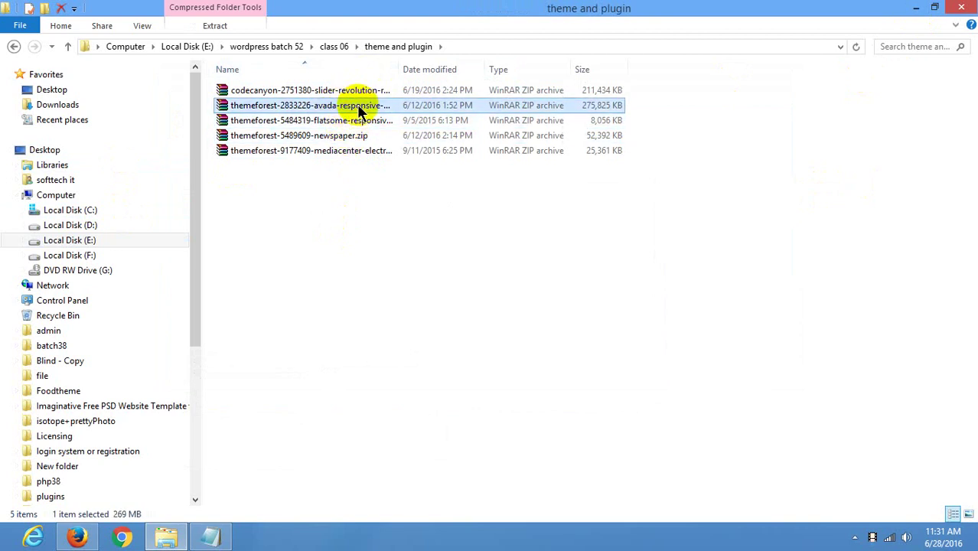
{"action": "left_click", "coordinate": [366, 188]}
{"action": "left_click", "coordinate": [345, 106]}
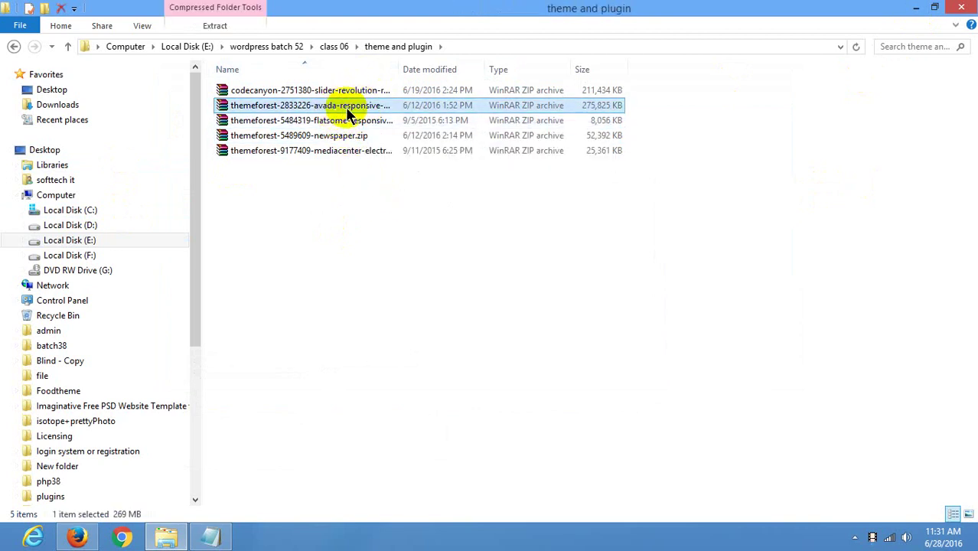
{"action": "left_click", "coordinate": [398, 219]}
- Check the WordPress Batch 45 and wordpress batch 40 folders on Local Disk (E:), and return to the Computer drive overview
{"action": "key", "text": "alt+Up"}
{"action": "key", "text": "alt+Up"}
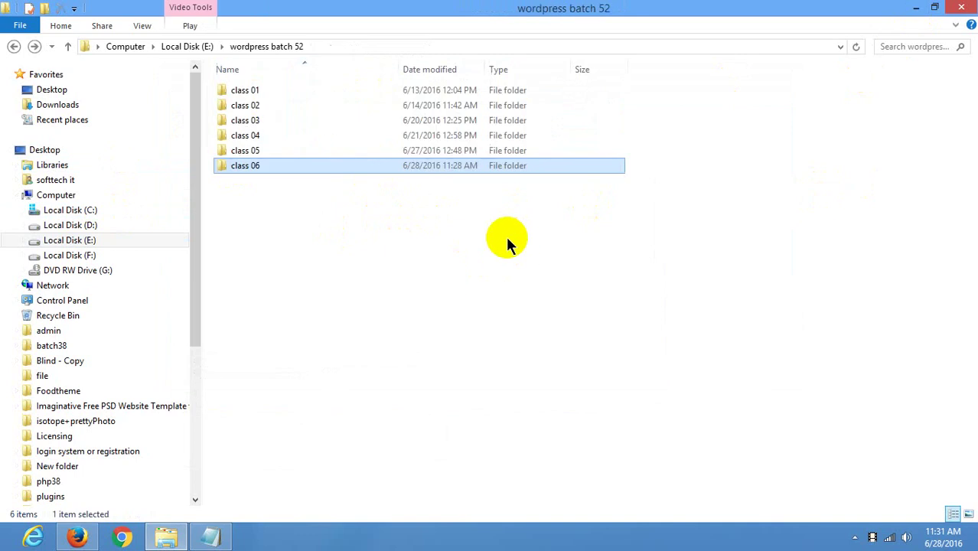
{"action": "key", "text": "alt+Up"}
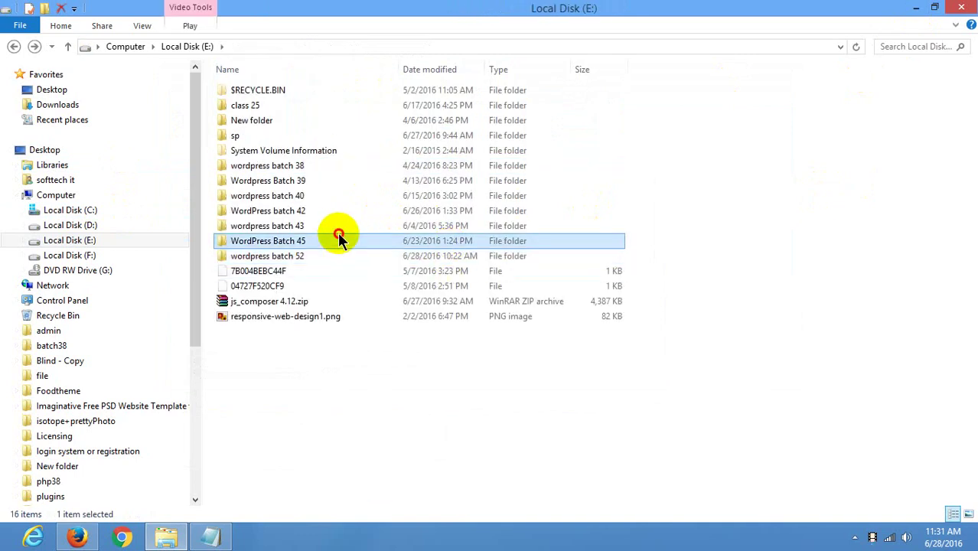
{"action": "double_click", "coordinate": [338, 240]}
{"action": "key", "text": "alt+Up"}
{"action": "double_click", "coordinate": [329, 196]}
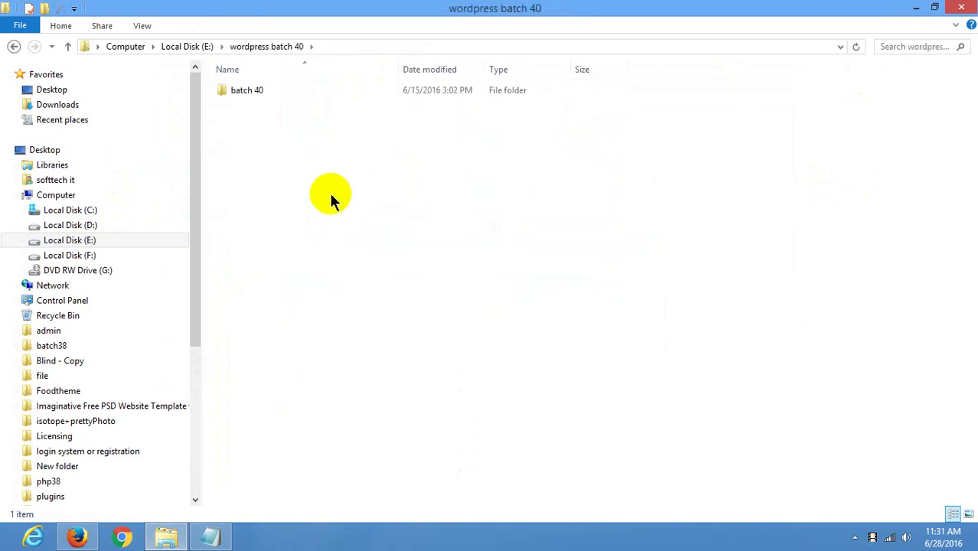
{"action": "key", "text": "alt+Up"}
{"action": "key", "text": "alt+Up"}
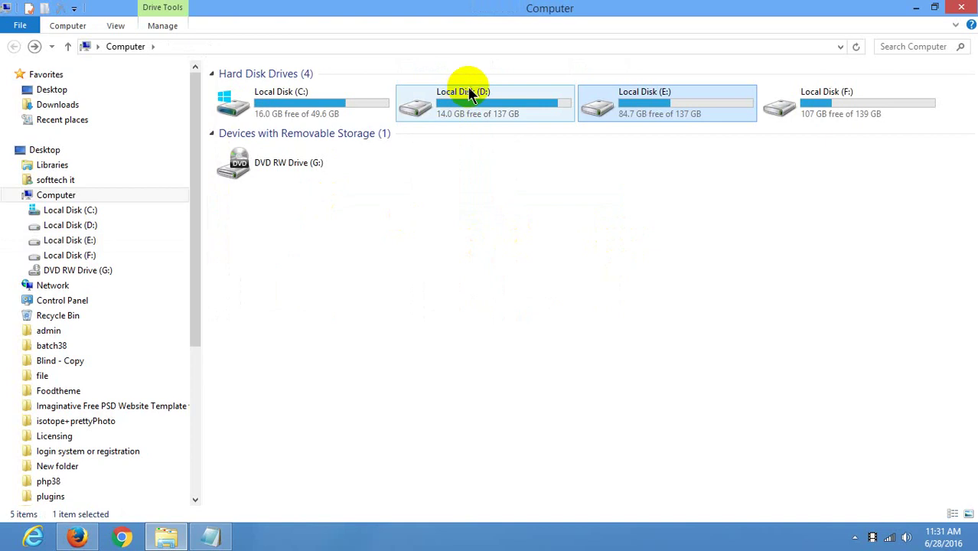